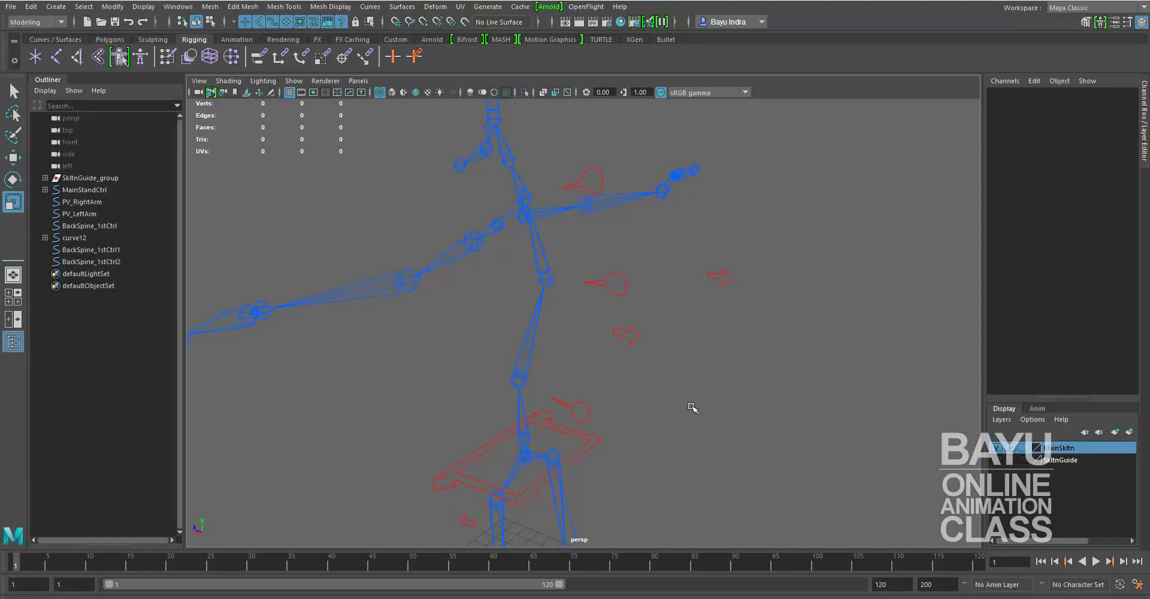
Switch the Maya menu set to Rigging.
mouse_move(644, 400)
left_mouse_down("alt")
mouse_move(670, 412)
mouse_move(632, 408)
mouse_move(669, 416)
left_mouse_up("alt")
mouse_move(668, 416)
middle_mouse_down("alt")
mouse_move(679, 393)
mouse_move(677, 407)
middle_mouse_up("alt")
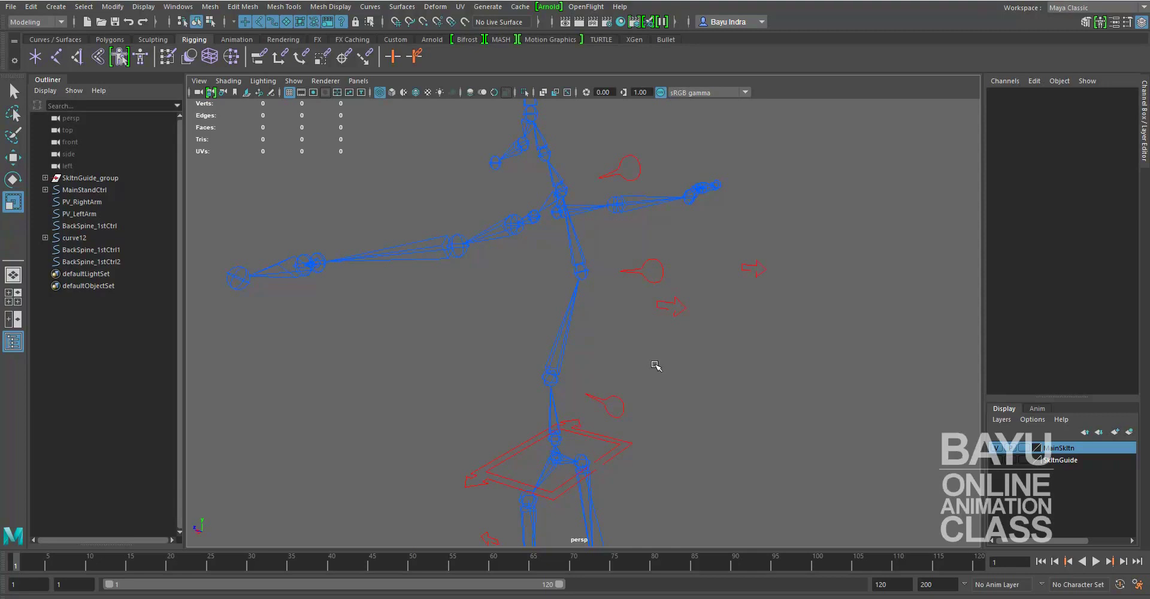
left_click_drag(642, 380, 614, 384, "alt")
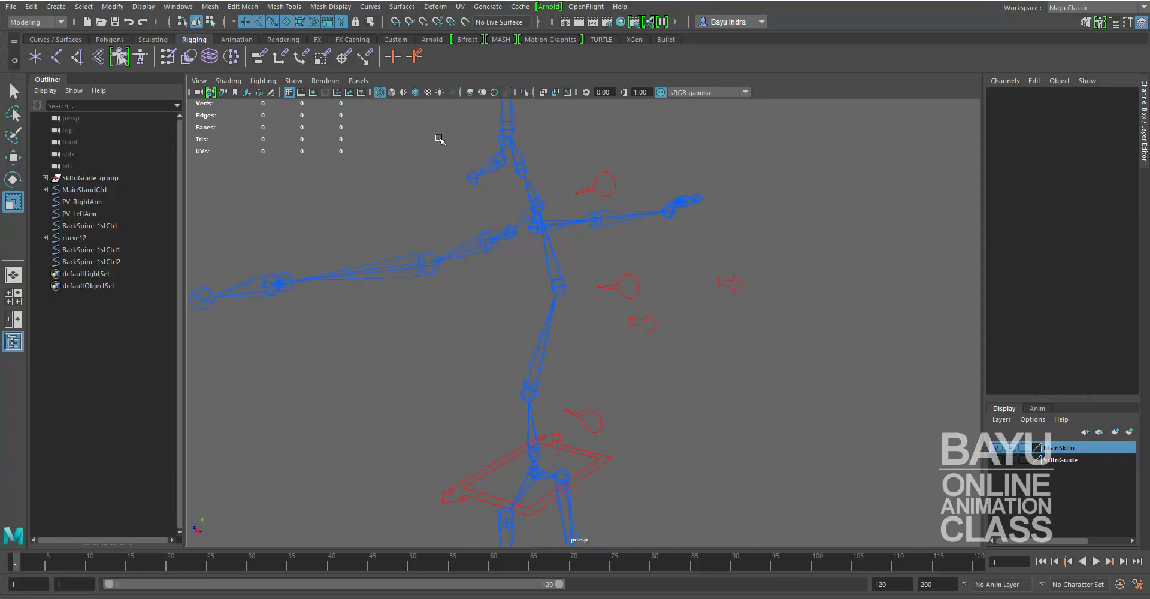
left_click(64, 22)
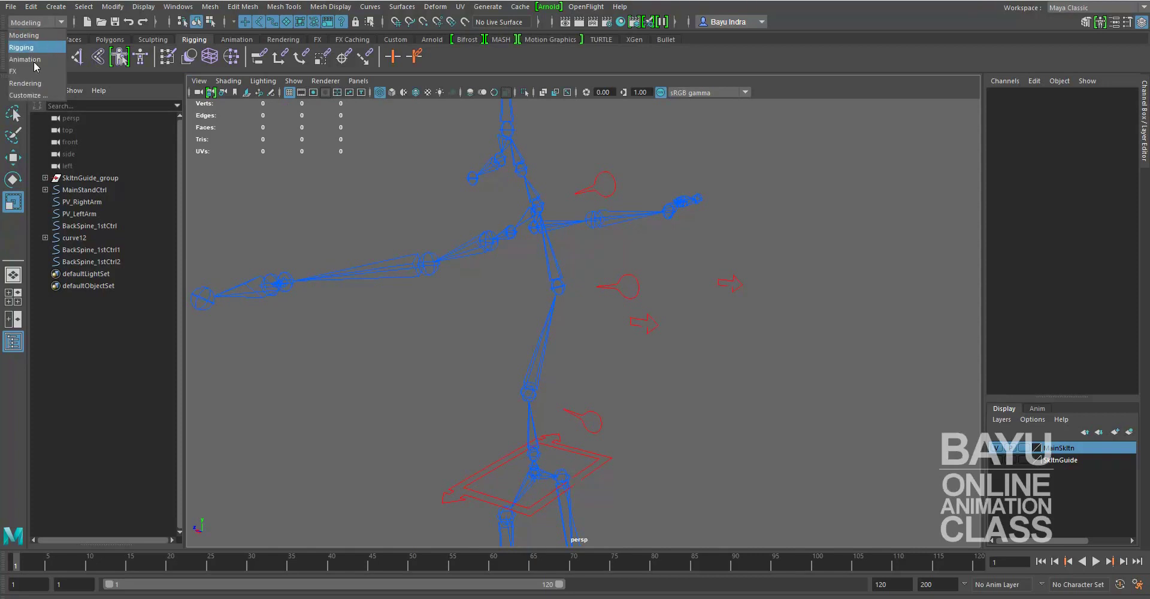
left_click(36, 41)
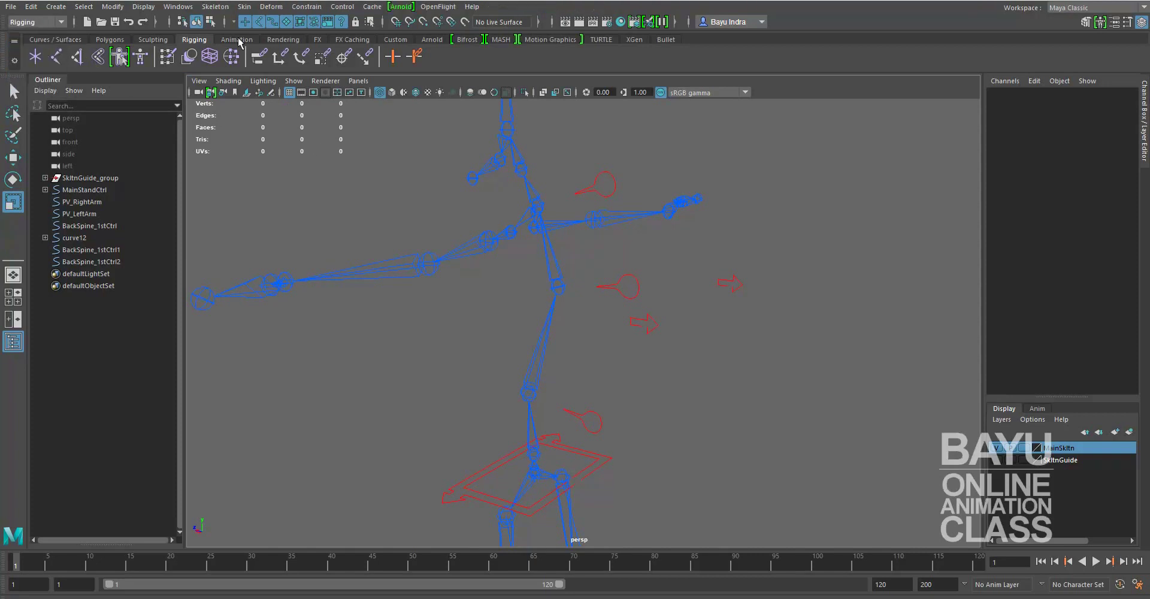
Open the Create IK Handle tool settings with Rotate-Plane Solver and move the window aside.
left_click(214, 6)
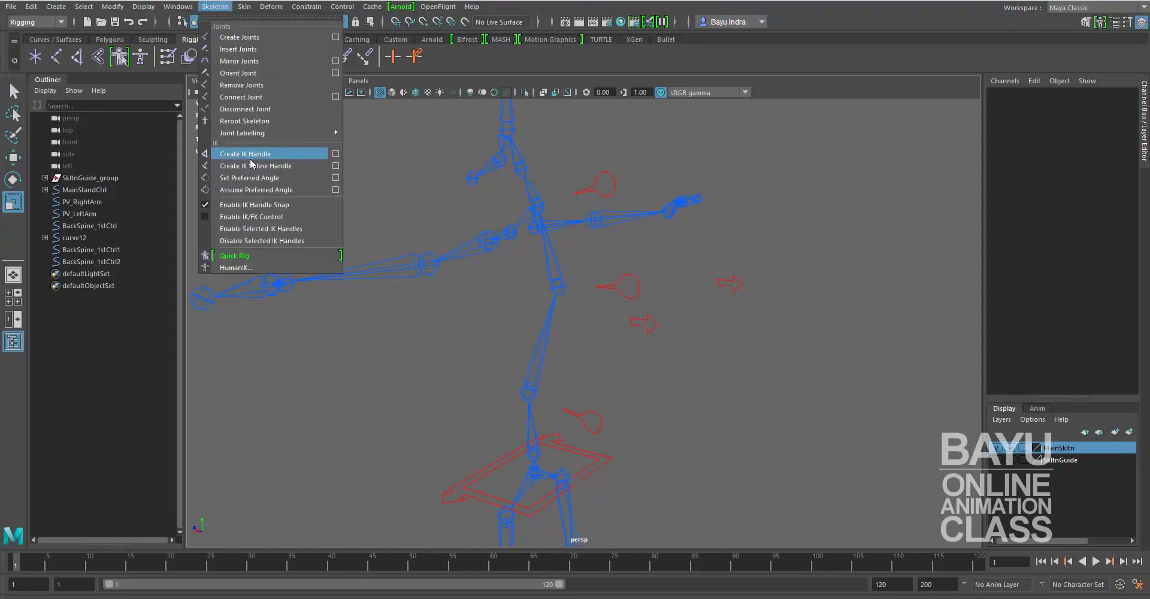
left_click(336, 154)
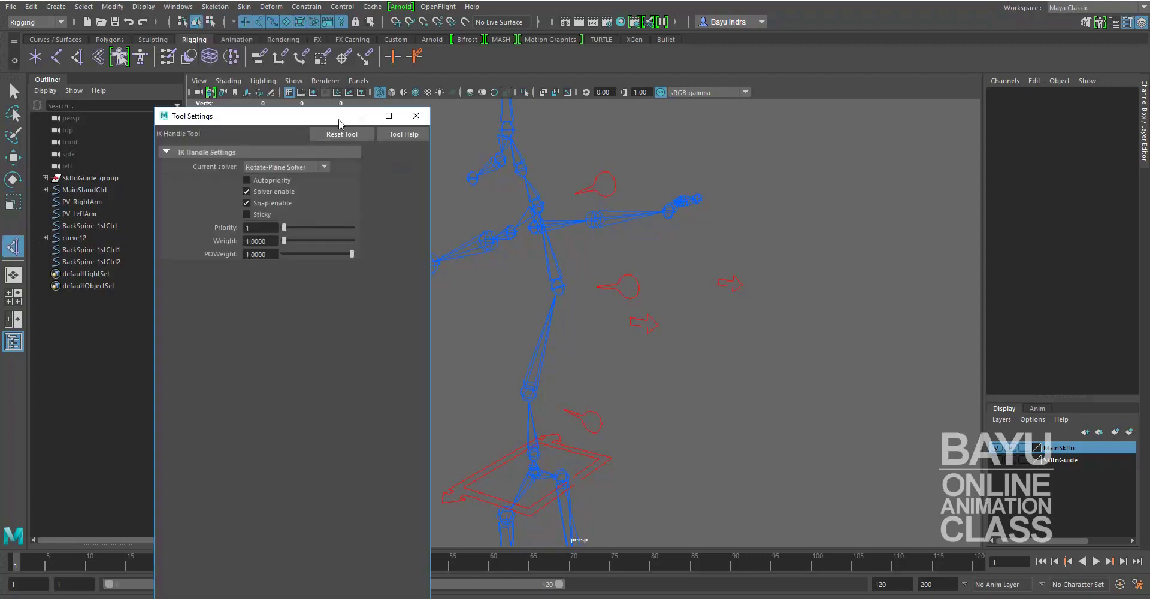
left_click_drag(318, 111, 318, 421)
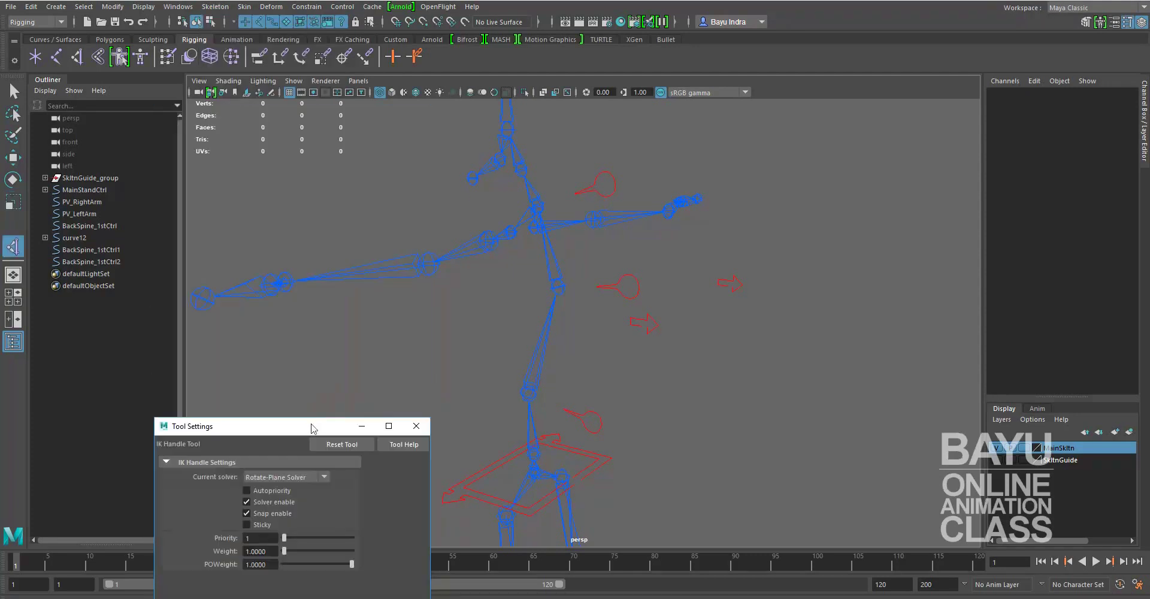
left_click_drag(284, 230, 278, 160)
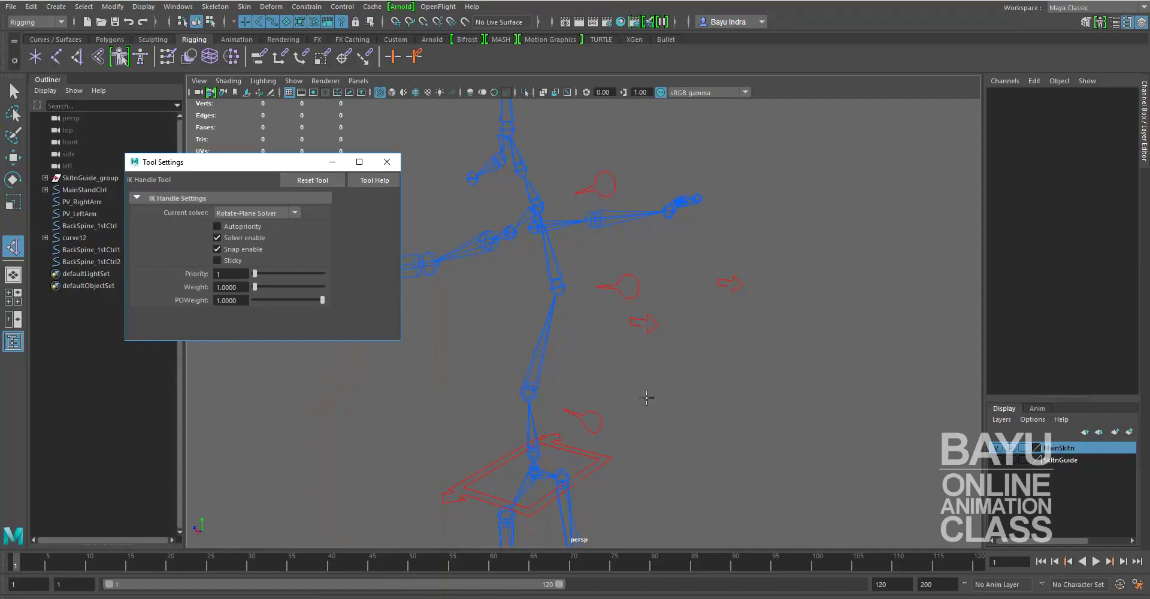
mouse_move(699, 468)
left_mouse_down("alt")
mouse_move(702, 444)
mouse_move(630, 458)
mouse_move(623, 447)
left_mouse_up("alt")
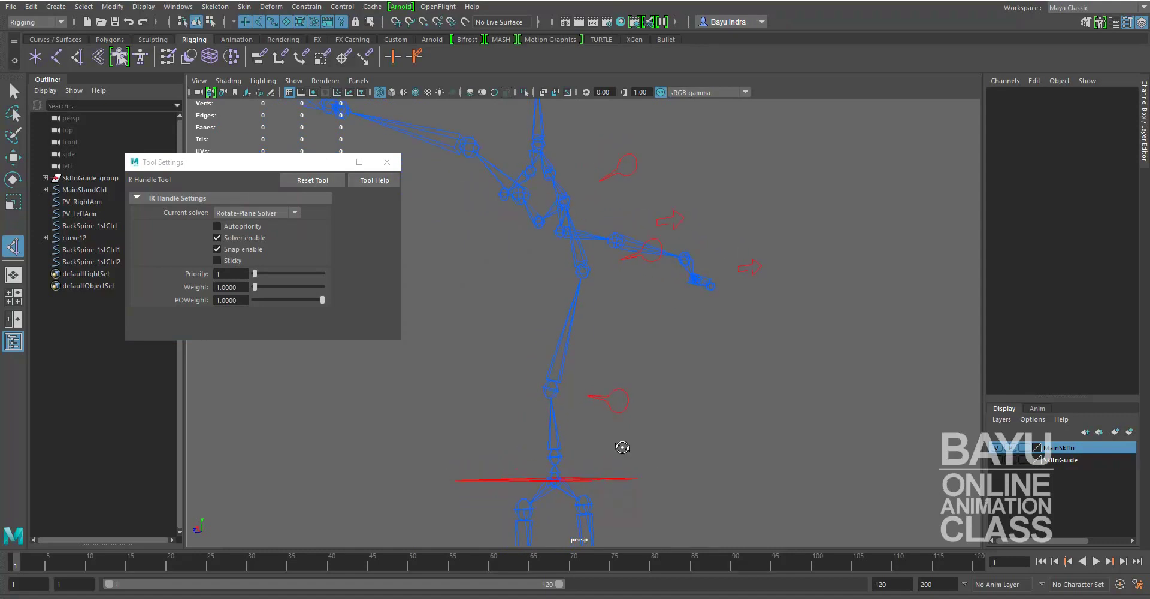
Create ikHandle7 on the lower spine and ikHandle8 from joint13 upward.
left_click(554, 459)
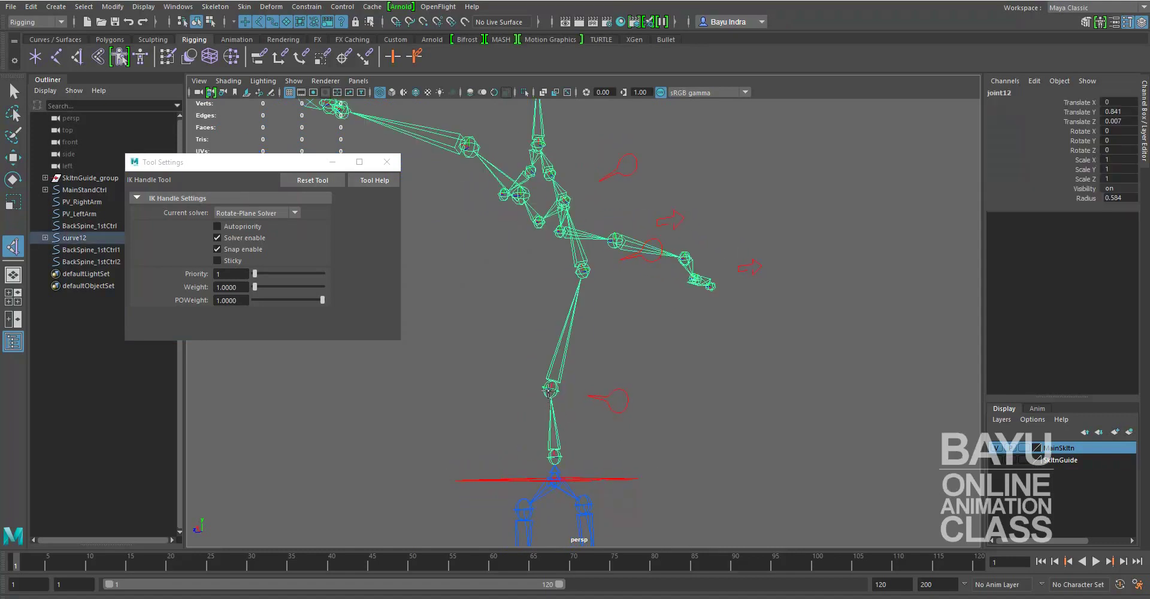
left_click(586, 403)
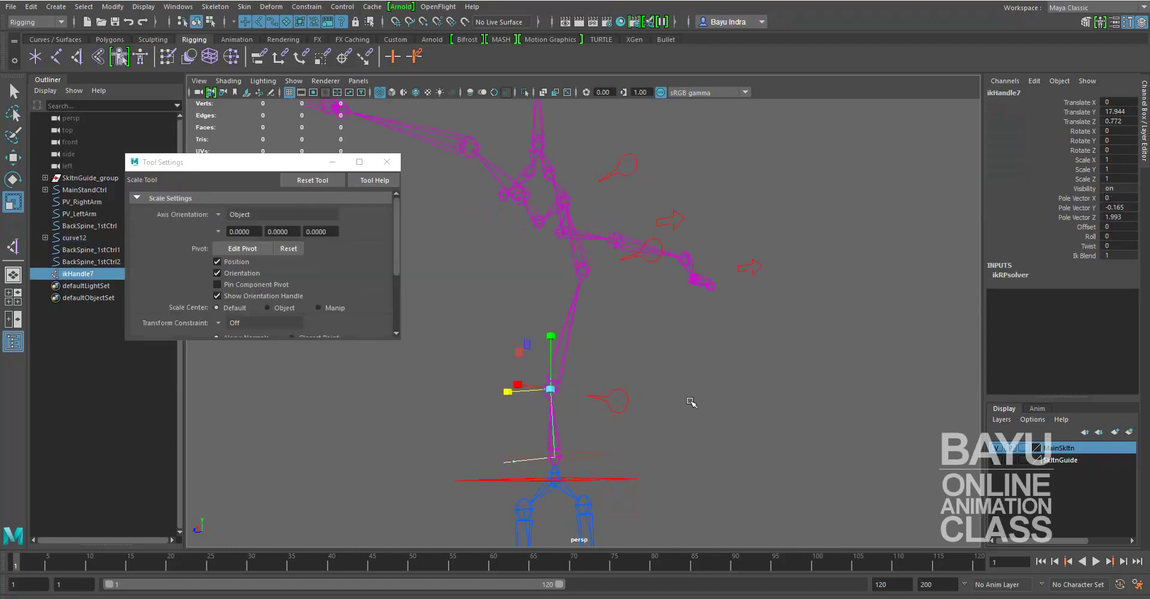
left_click_drag(693, 406, 695, 457, "alt")
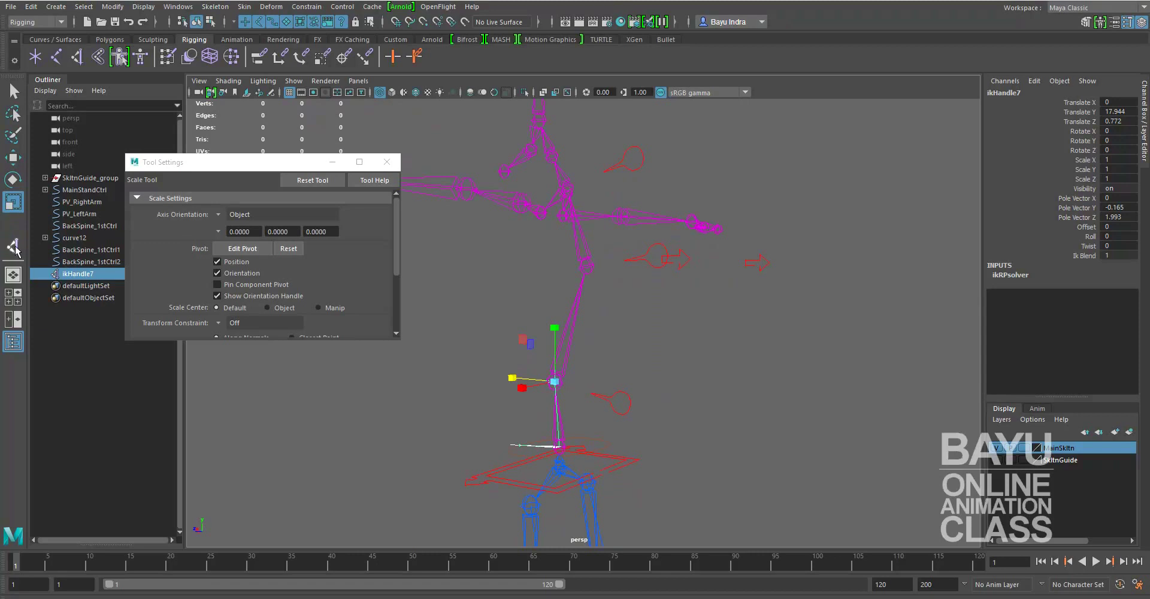
left_click(14, 247)
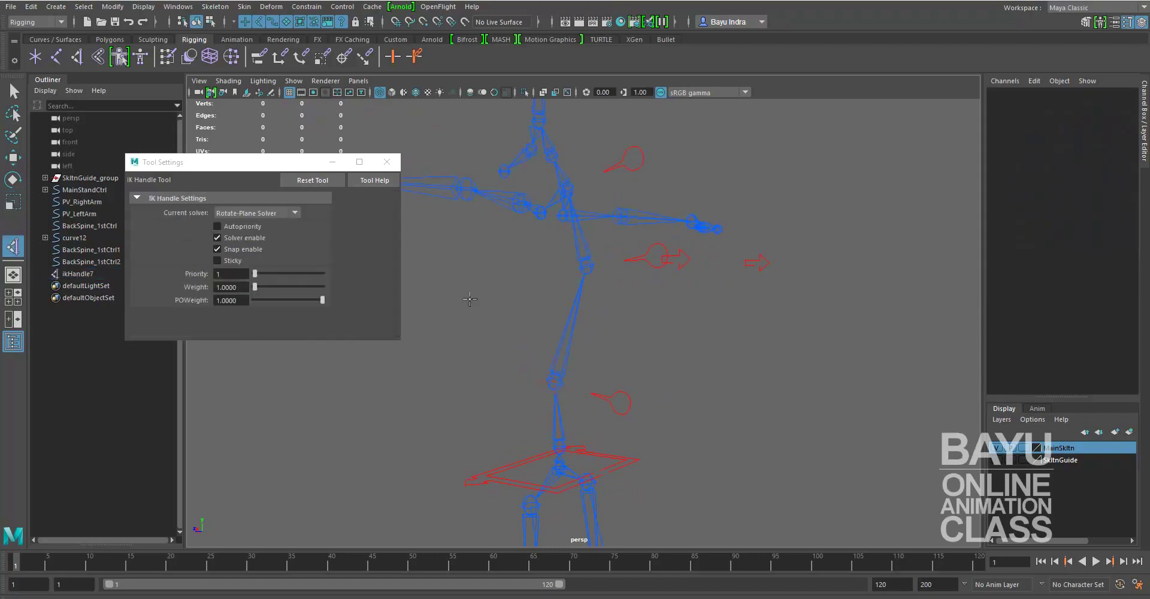
left_click(556, 383)
left_click(587, 266)
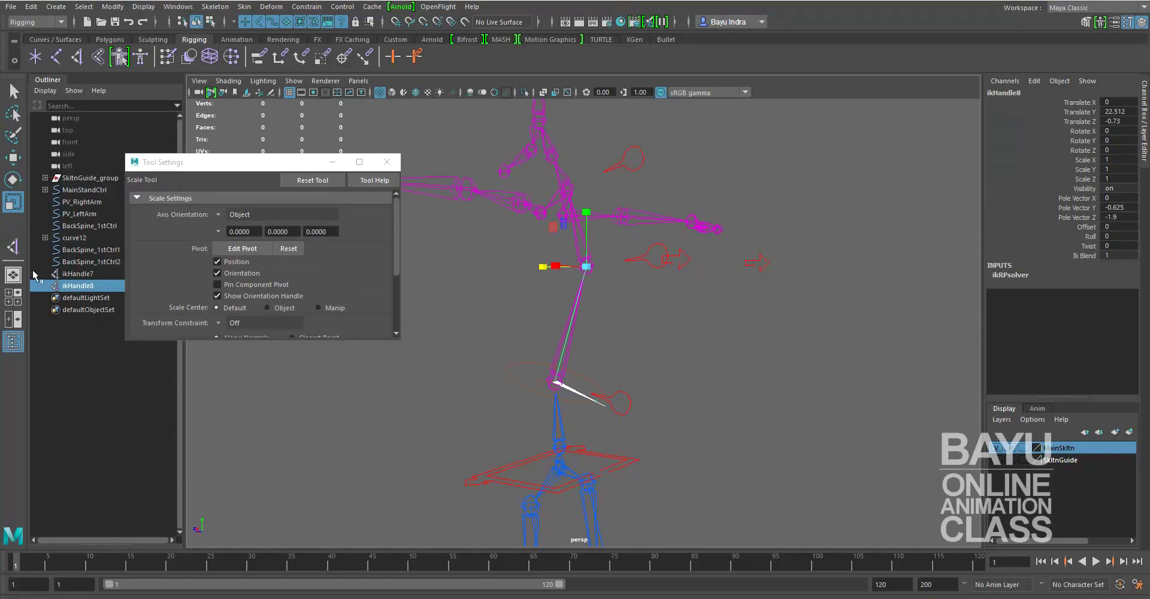
Create ikHandle9 from joint14 on the upper spine, then select ikHandle7.
left_click(13, 247)
left_click_drag(665, 359, 653, 373, "alt")
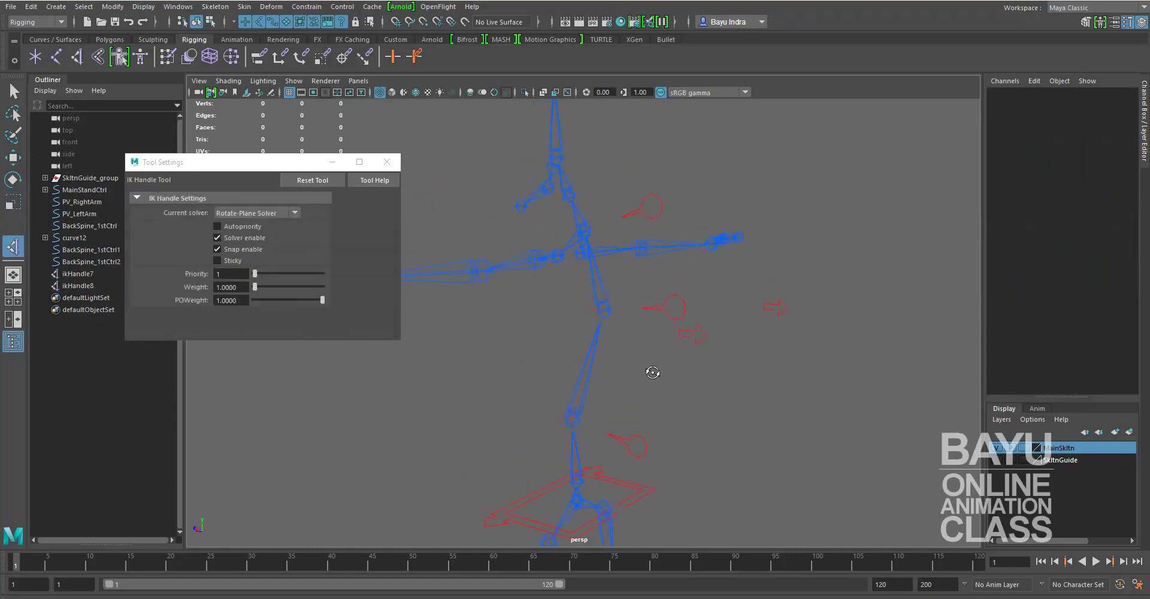
left_click(606, 309)
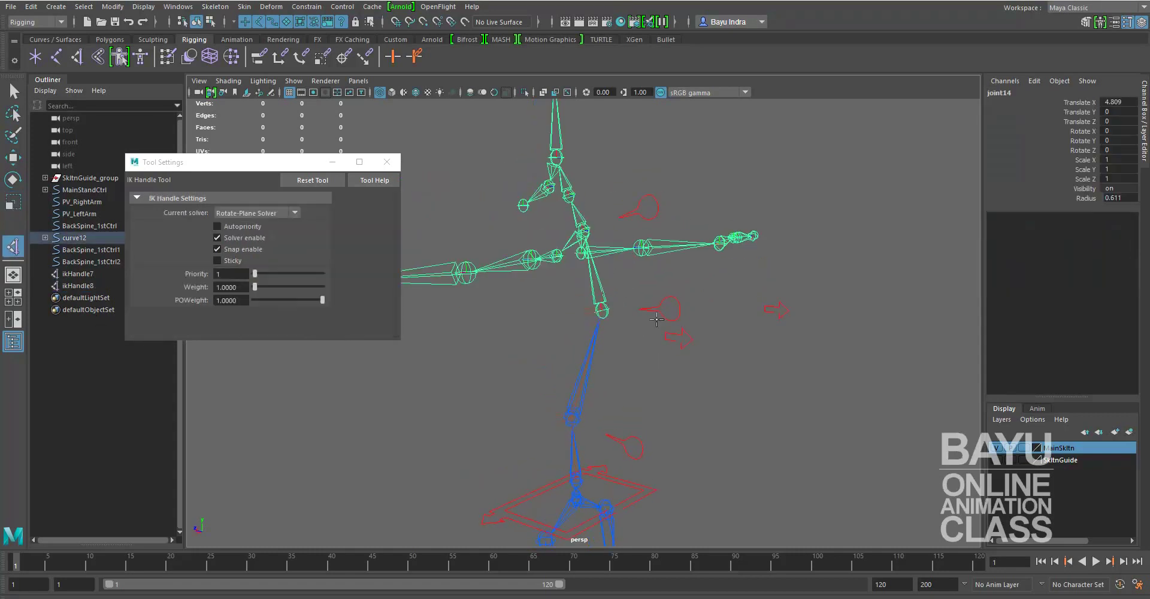
mouse_move(729, 397)
left_mouse_down("alt")
mouse_move(648, 406)
mouse_move(645, 378)
mouse_move(641, 391)
left_mouse_up("alt")
left_click(579, 245)
key("r")
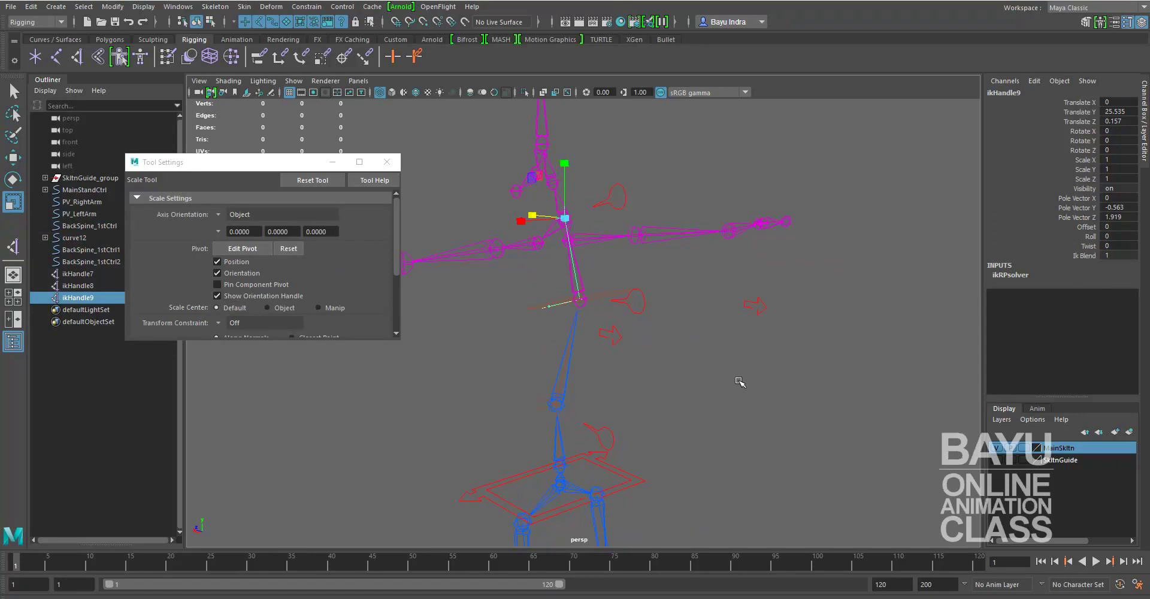
mouse_move(650, 394)
left_mouse_down("alt")
mouse_move(633, 394)
mouse_move(642, 407)
left_mouse_up("alt")
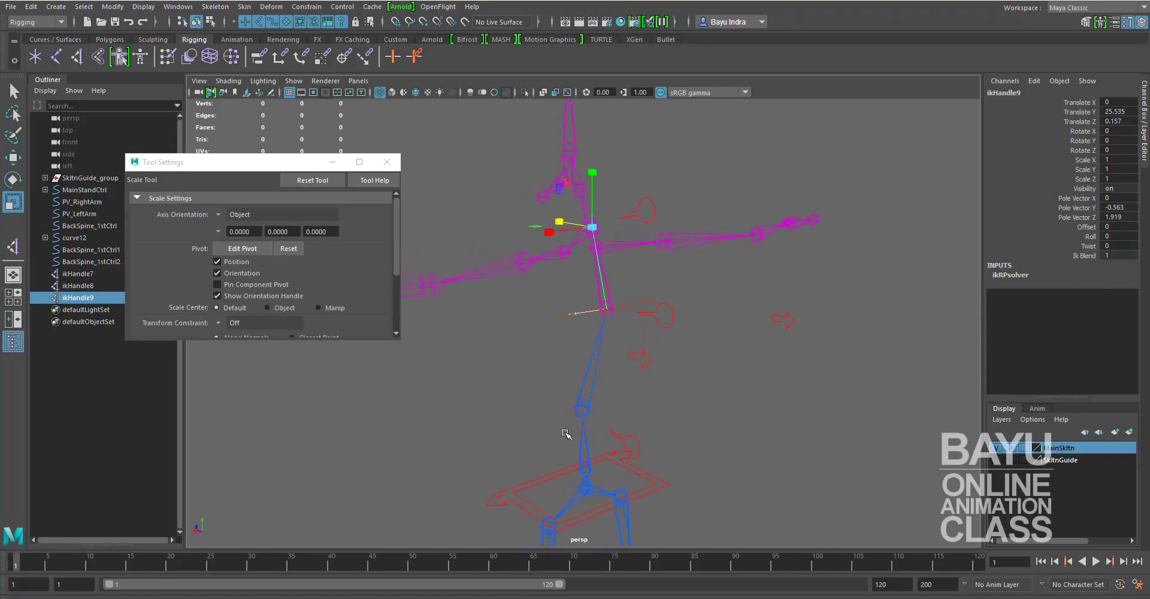
left_click(563, 464)
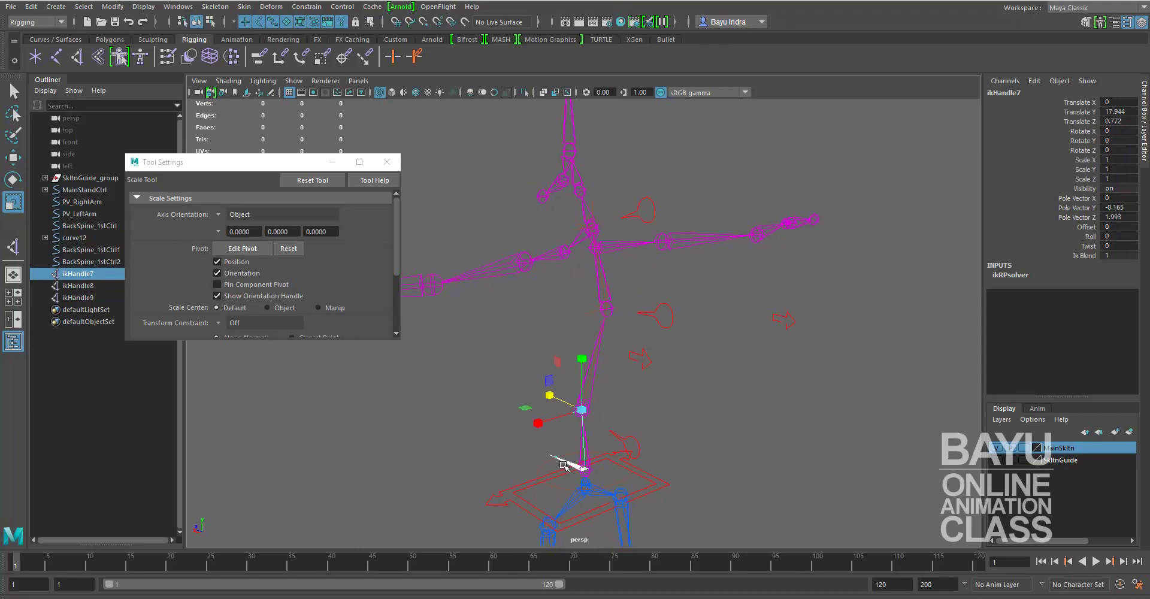
Select ikHandle7, ikHandle8 and ikHandle9 and apply a red wireframe colour to them.
key("q")
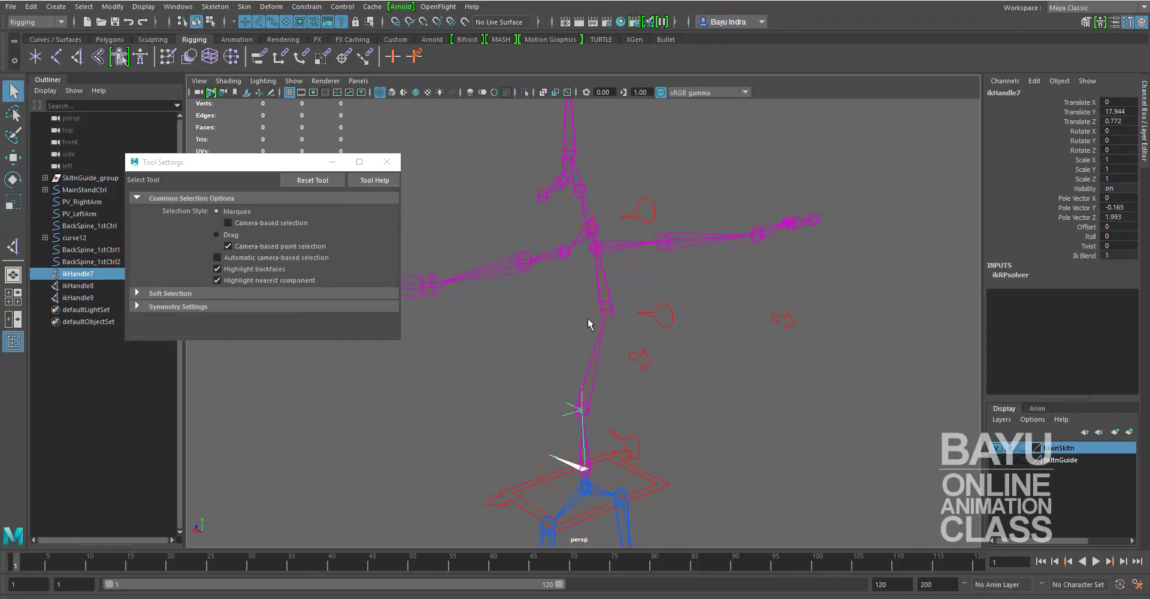
left_click(593, 312, "shift")
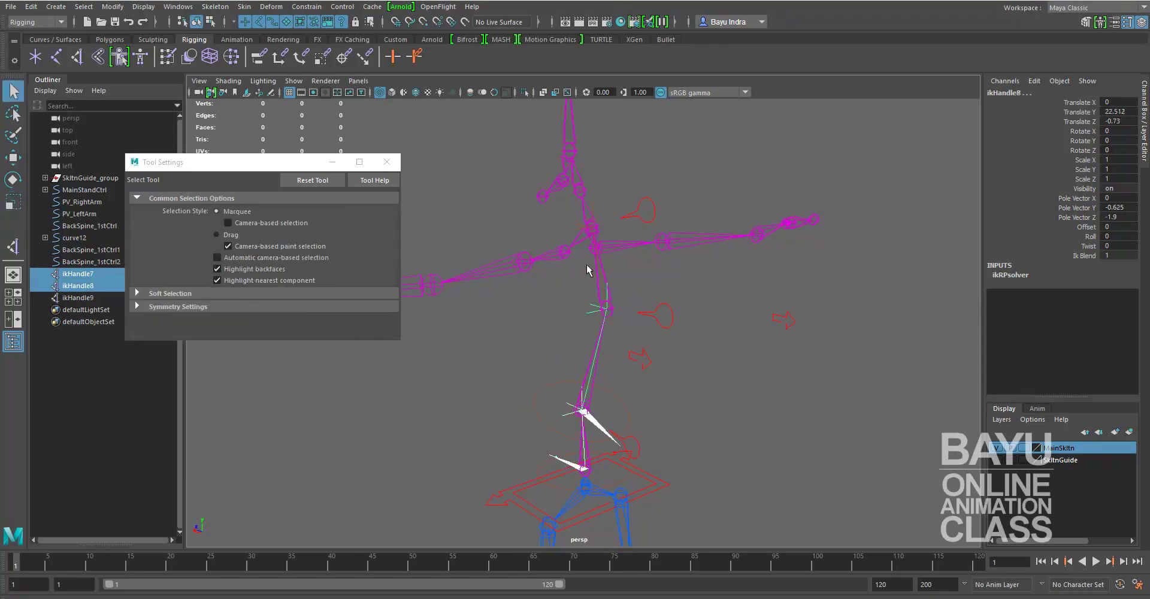
left_click(590, 230, "shift")
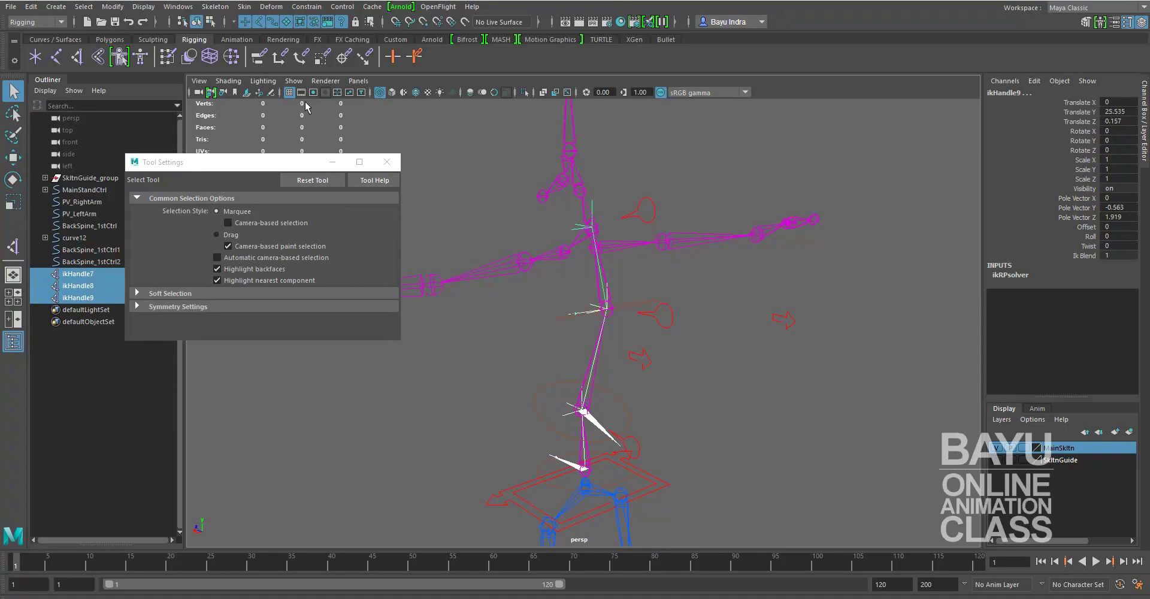
left_click(144, 7)
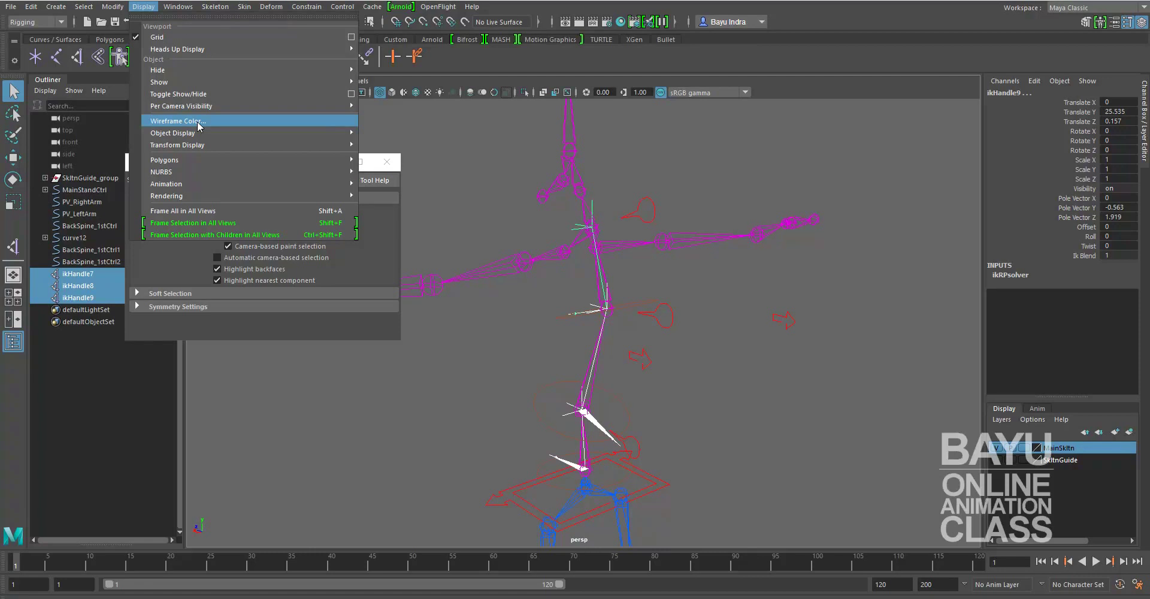
left_click(177, 121)
left_click(245, 157)
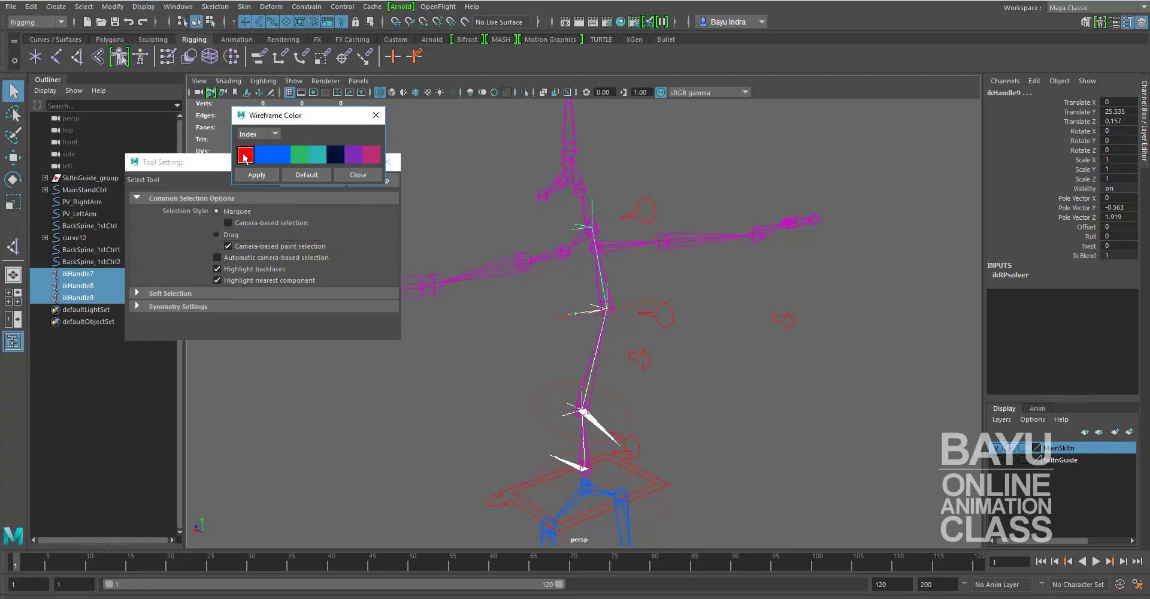
left_click(252, 176)
left_click(358, 175)
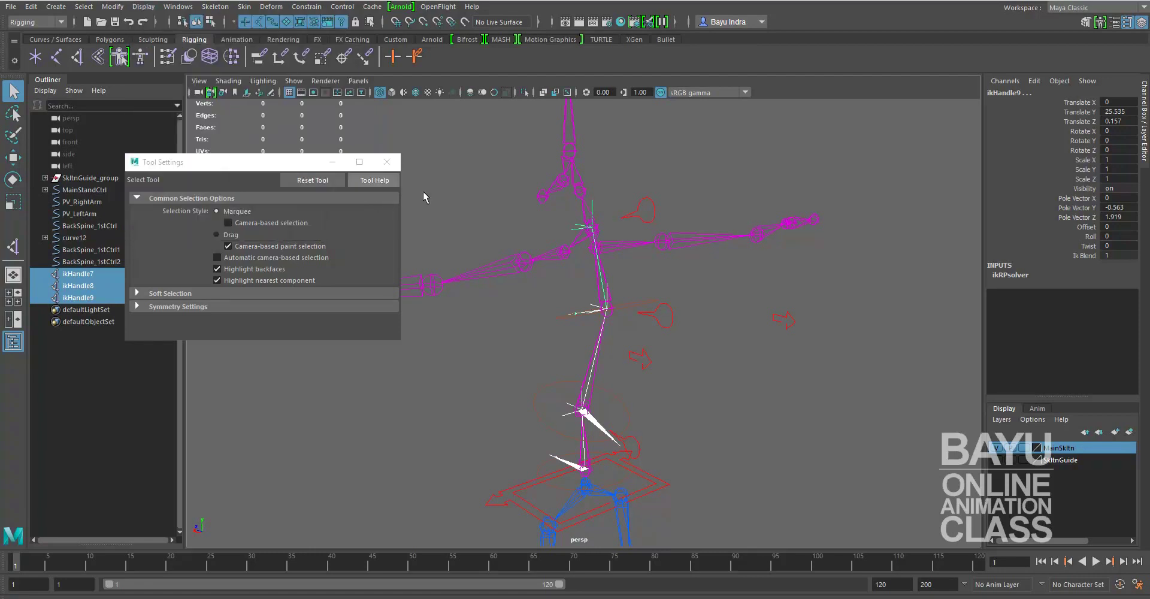
left_click(869, 242)
Select the BackSpine controls to identify them, then clear the selection.
middle_click_drag(674, 408, 663, 436, "alt")
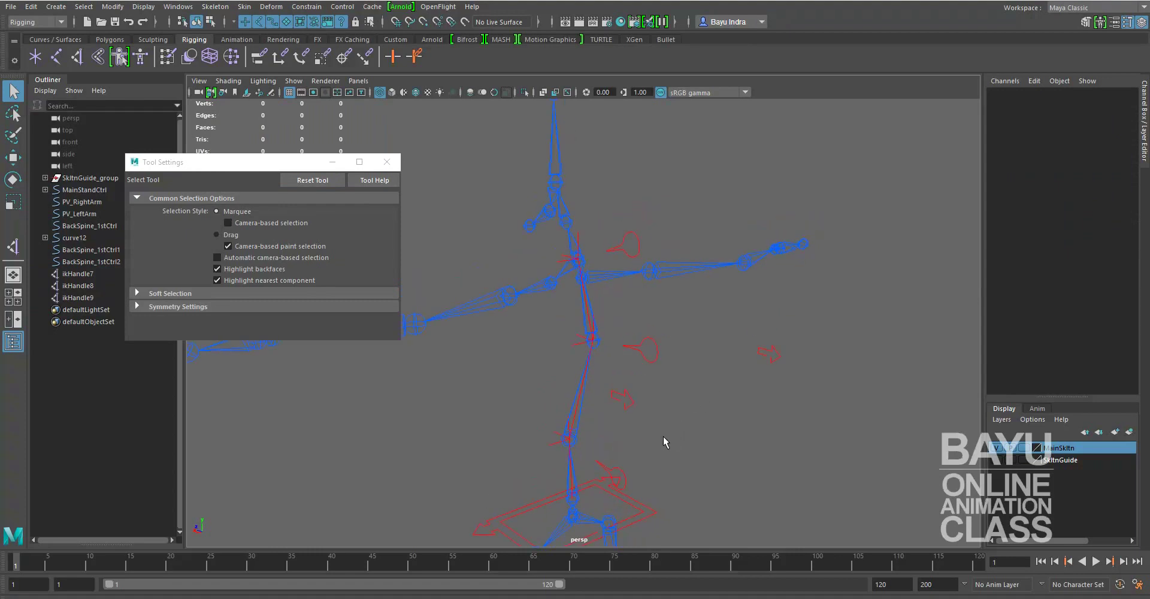
mouse_move(676, 439)
left_mouse_down("alt")
mouse_move(691, 450)
mouse_move(701, 422)
mouse_move(735, 441)
left_mouse_up("alt")
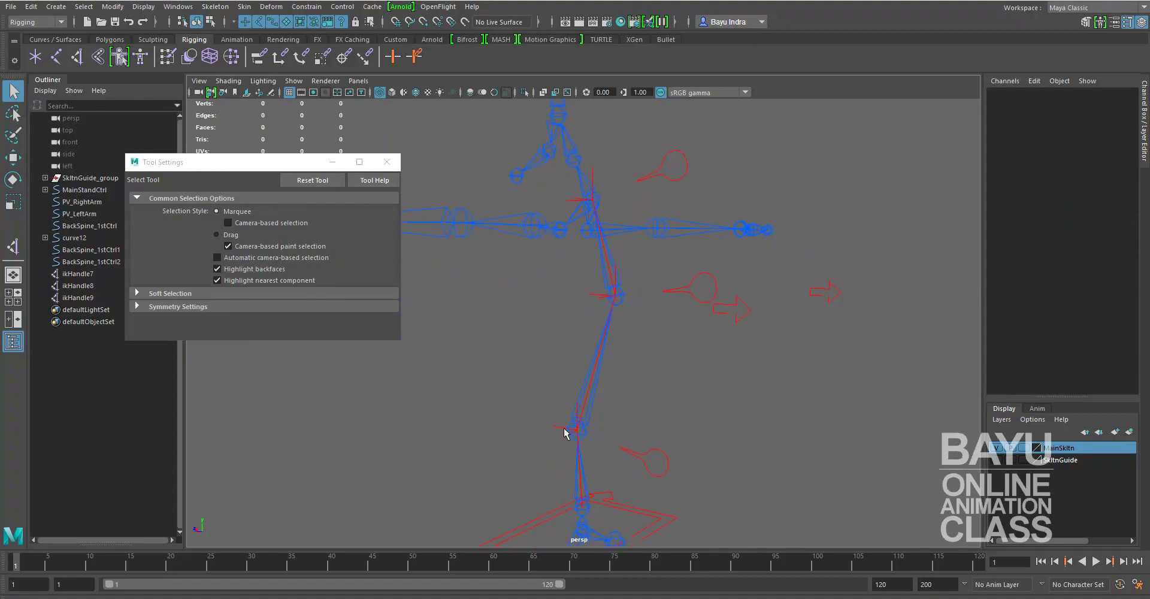
left_click(661, 463)
left_click(677, 277)
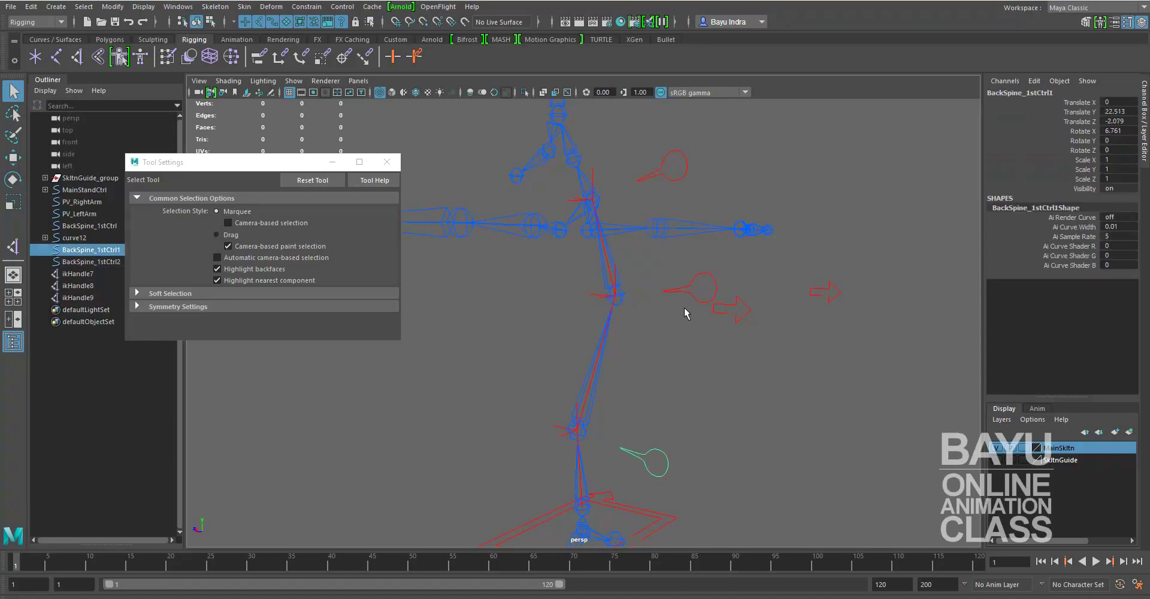
left_click(665, 181)
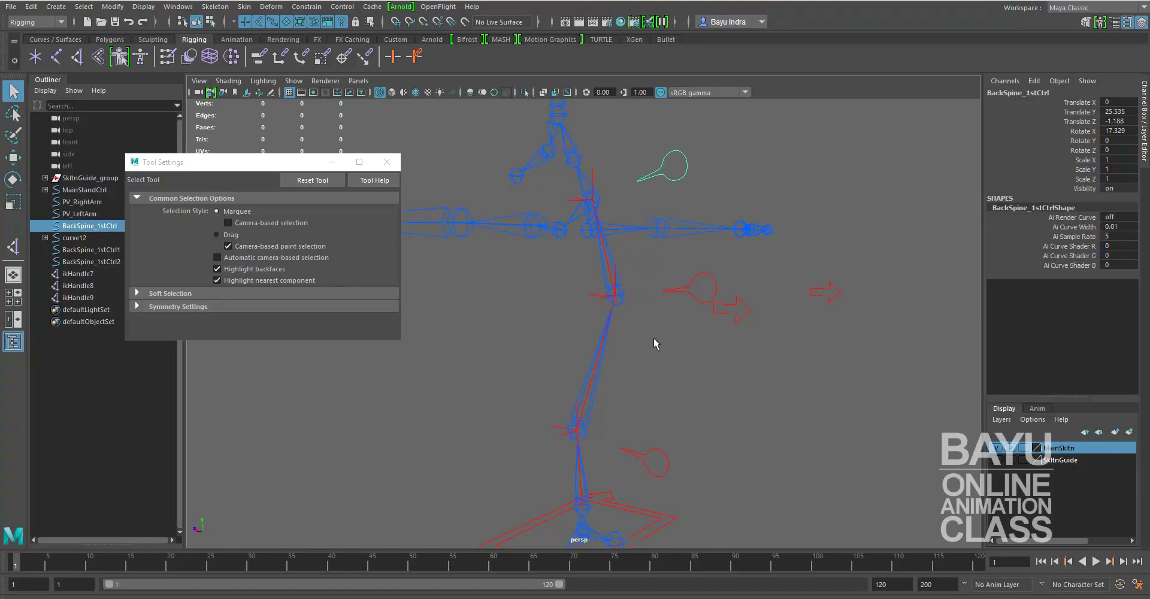
left_click(695, 406)
middle_click_drag(759, 406, 623, 391, "alt")
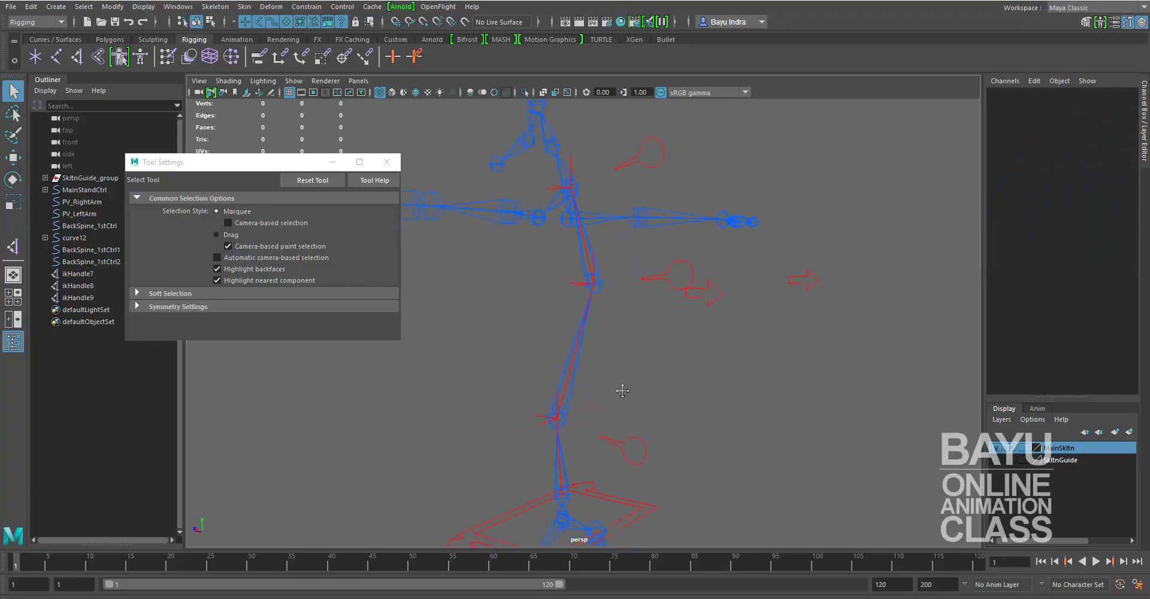
Parent ikHandle7 under BackSpine_1stCtrl2 and ikHandle8 under BackSpine_1stCtrl1.
left_click(535, 440)
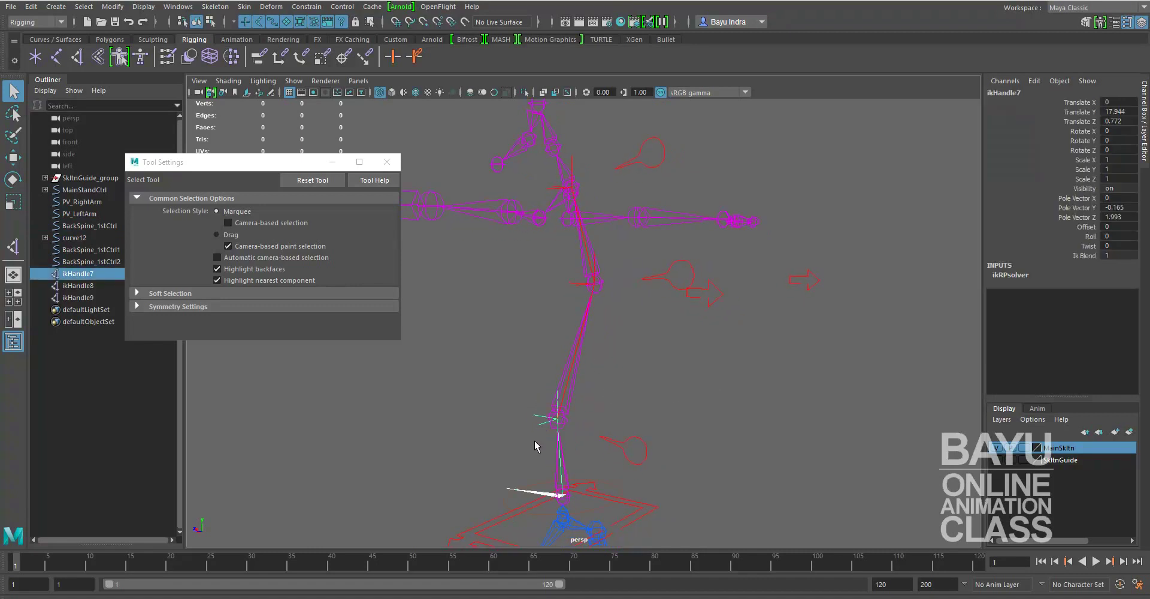
left_click(630, 458, "shift")
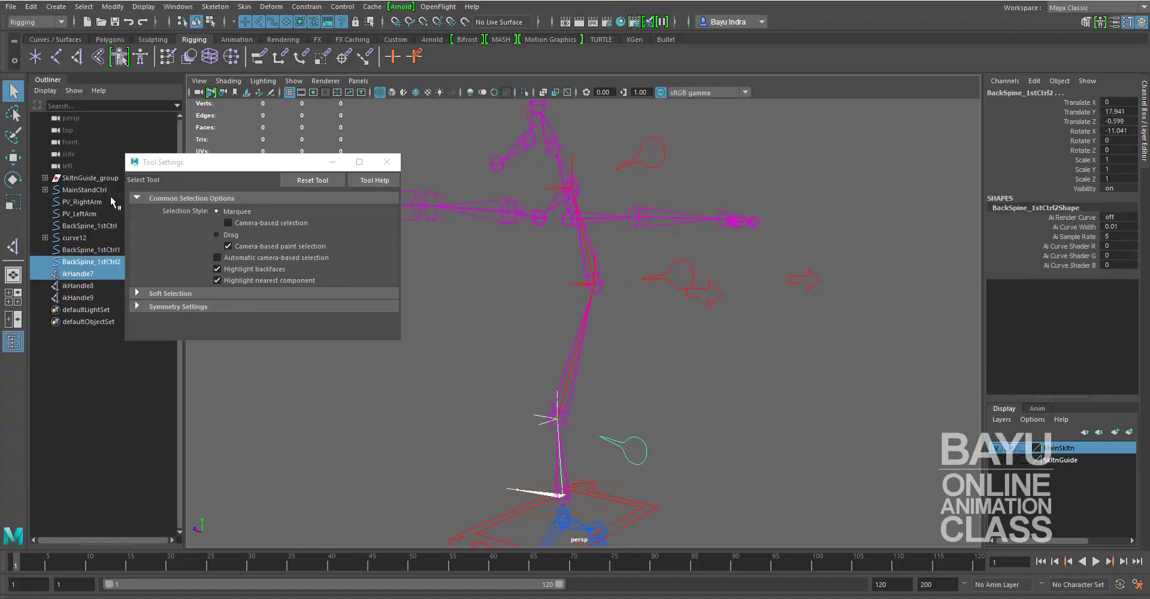
left_click(31, 6)
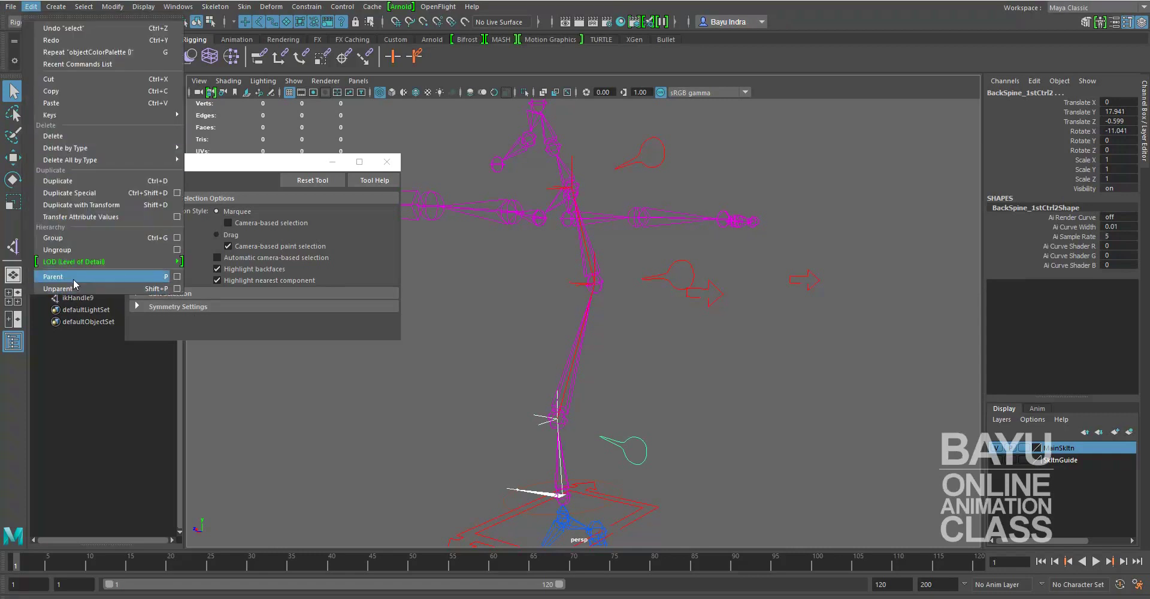
left_click(73, 279)
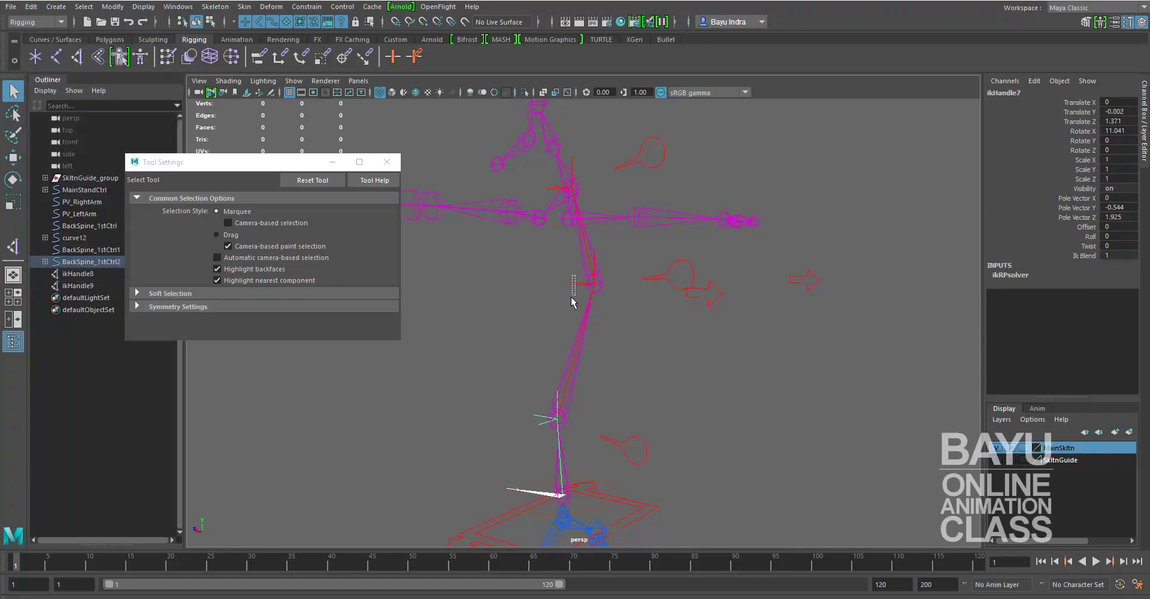
left_click_drag(571, 298, 572, 299)
left_click(653, 275, "shift")
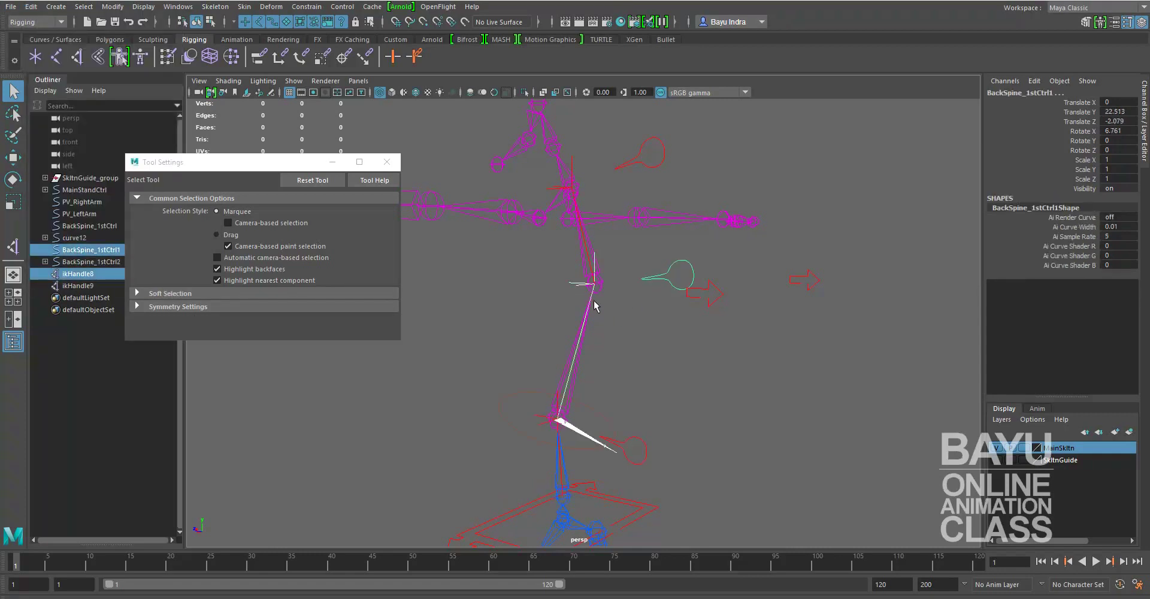
left_click(31, 7)
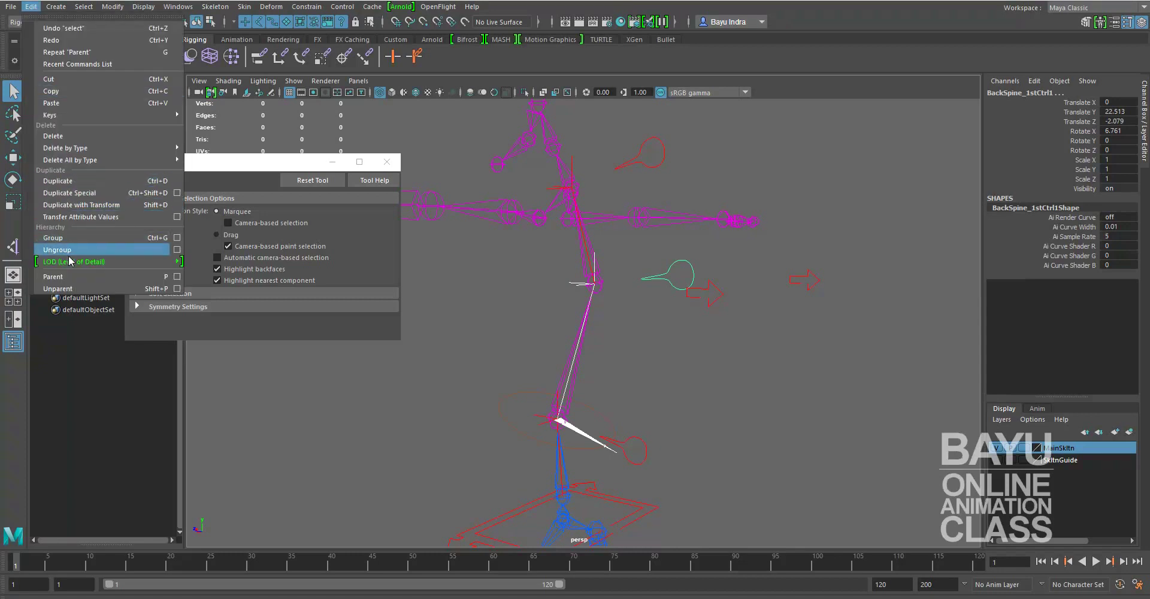
left_click(77, 277)
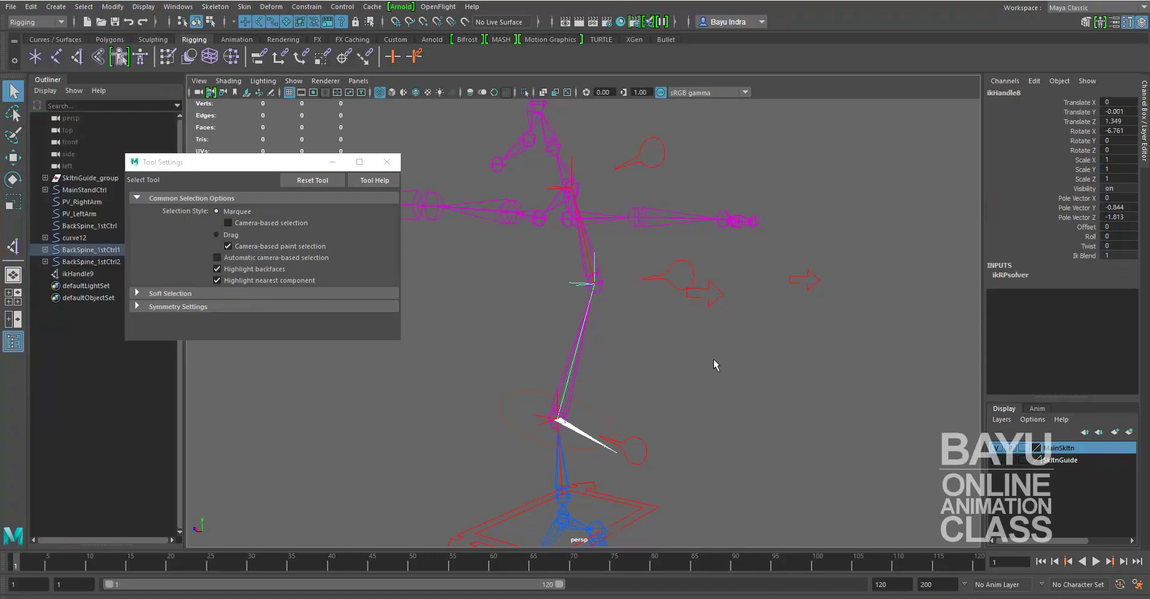
Parent ikHandle9 under BackSpine_1stCtrl, then select the lower and middle spine controls.
left_click_drag(635, 311, 569, 264, "alt")
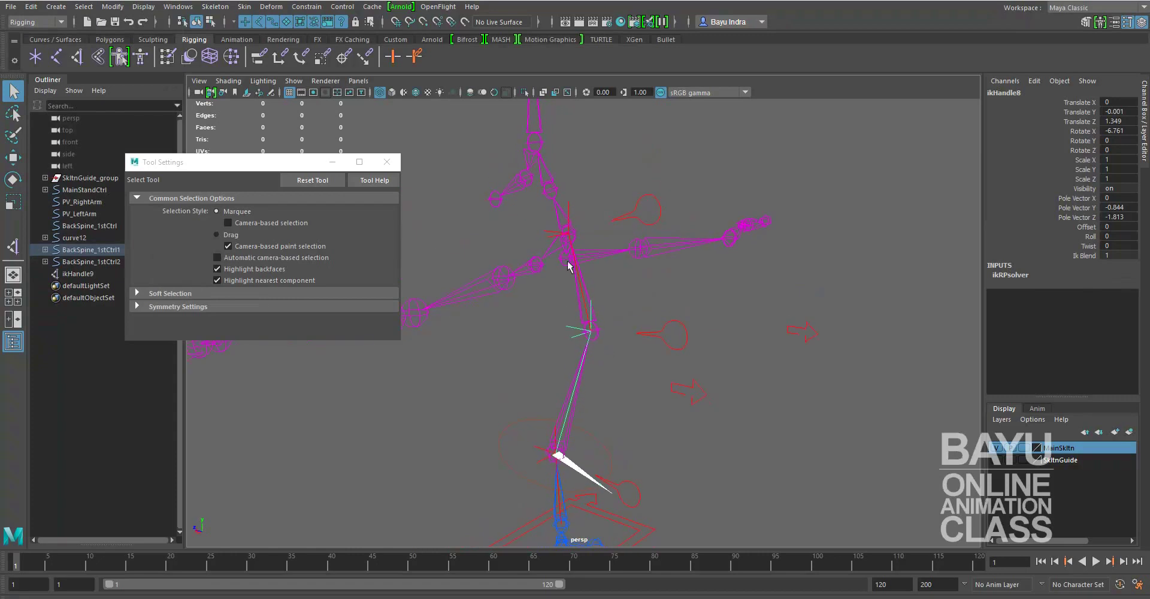
left_click(546, 236)
left_click(636, 224, "shift")
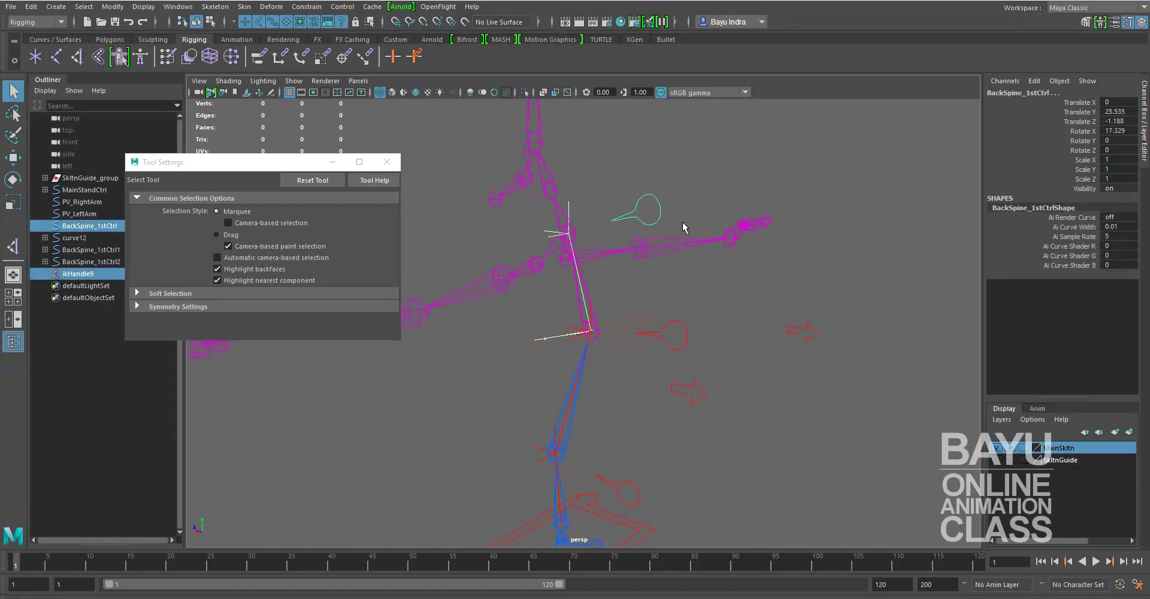
left_click(30, 8)
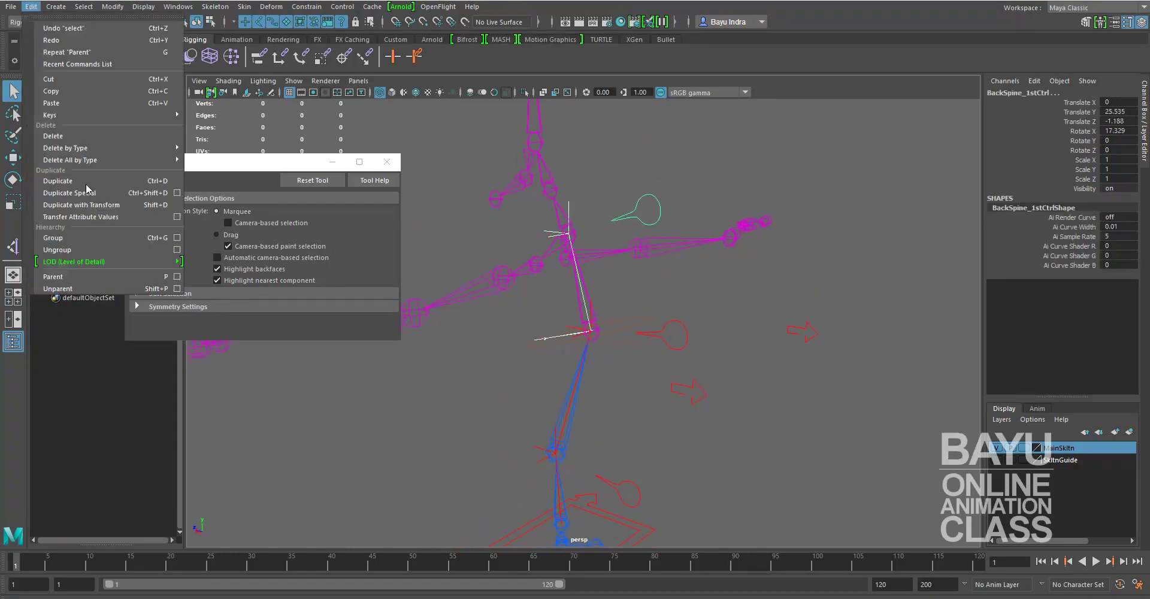
left_click(63, 278)
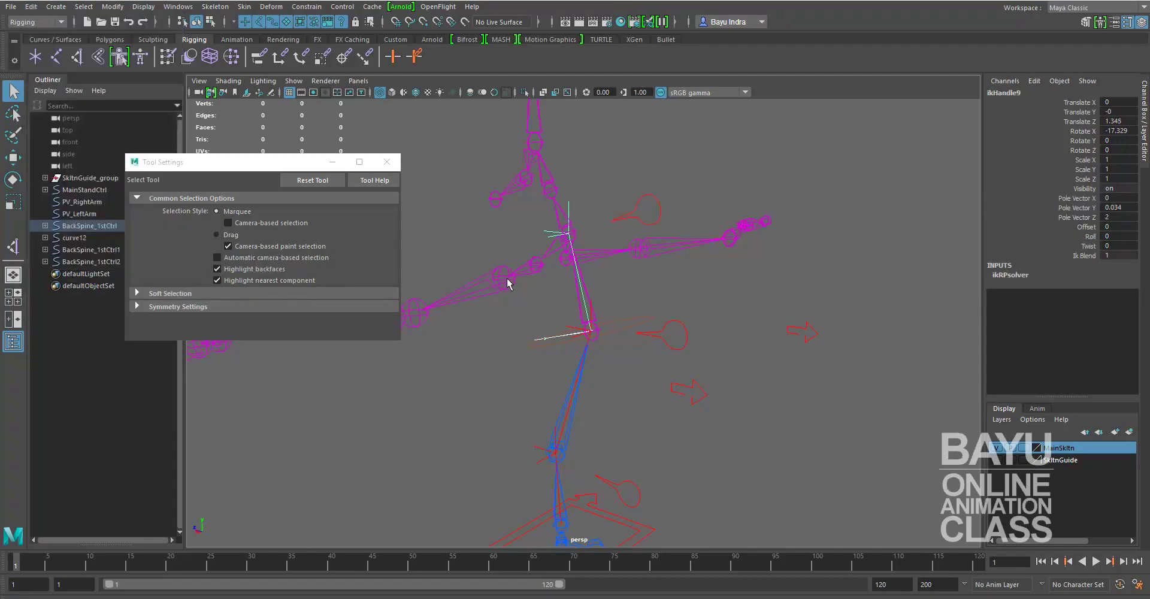
left_click_drag(634, 415, 642, 449, "alt")
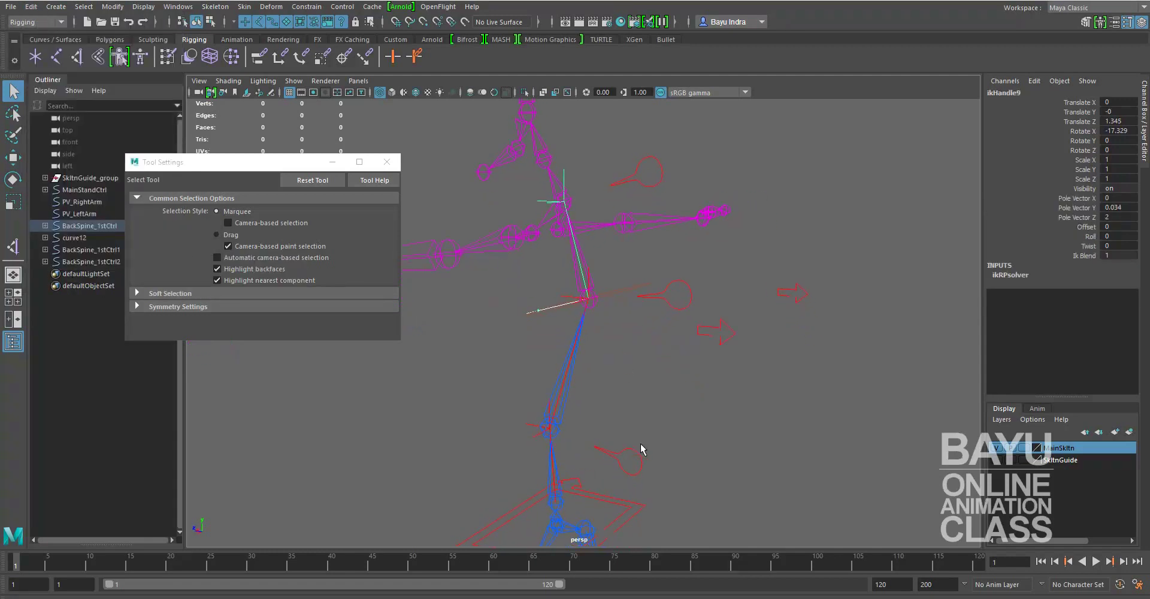
left_click(633, 477)
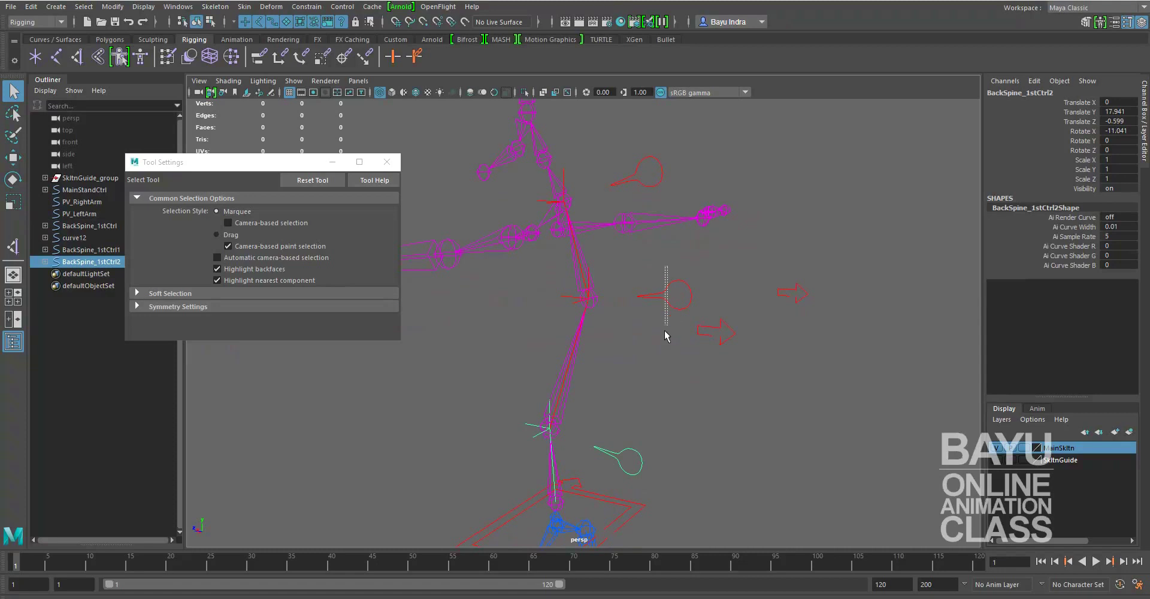
left_click(674, 308)
Test-move BackSpine_1stCtrl1 to confirm the spine follows, then undo the move.
key("w")
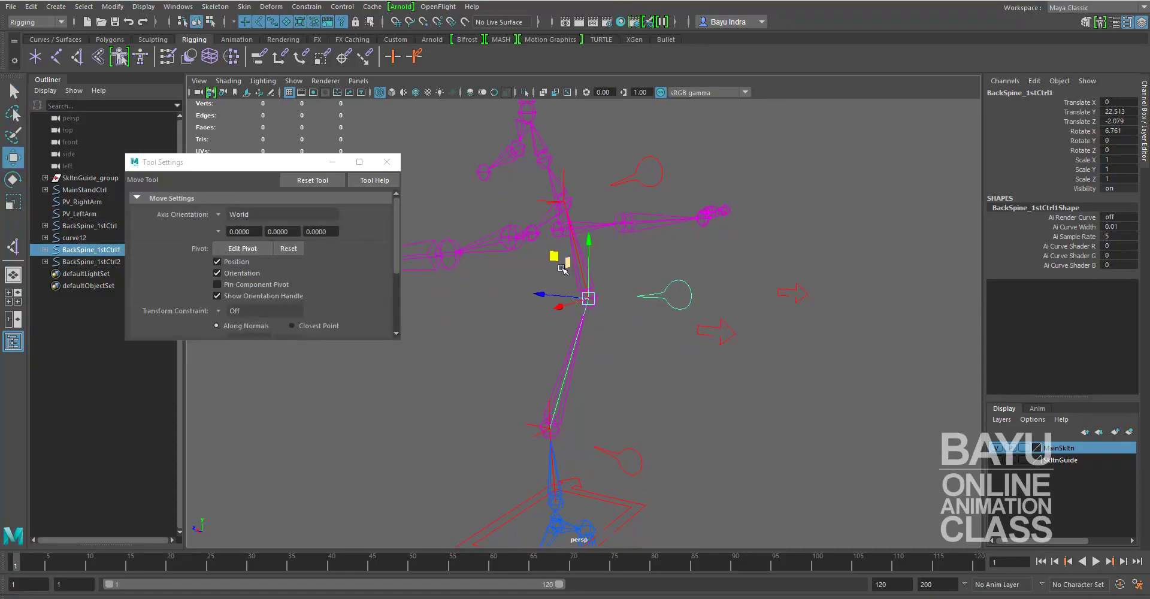
left_click_drag(639, 357, 634, 348, "alt")
left_click_drag(557, 255, 560, 262)
key("ctrl+z")
left_click_drag(693, 399, 656, 374, "alt")
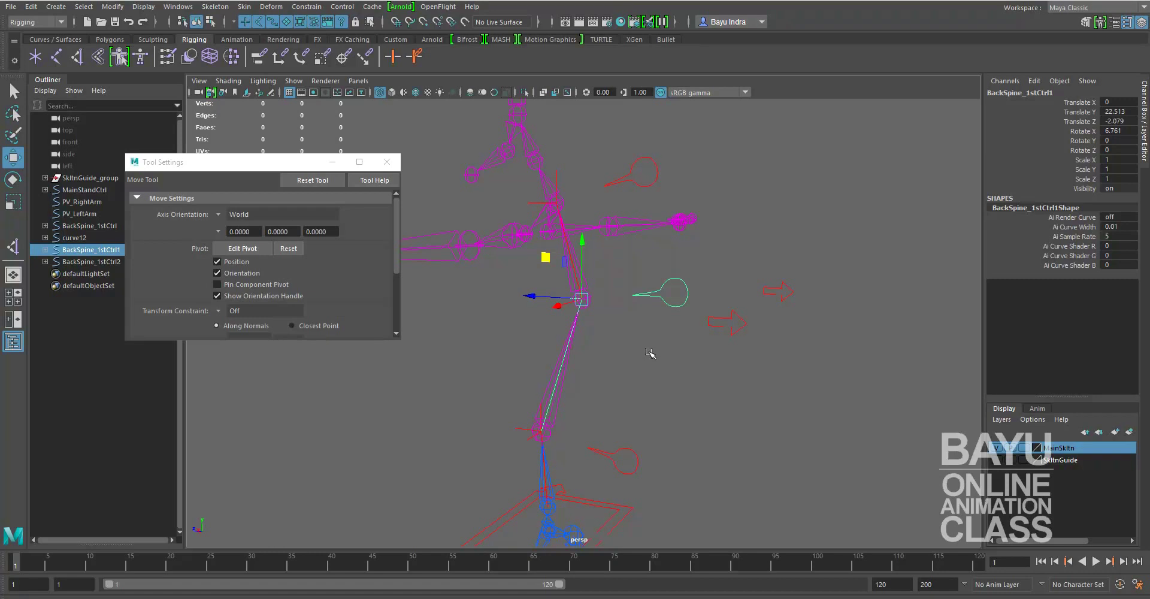
left_click(657, 161)
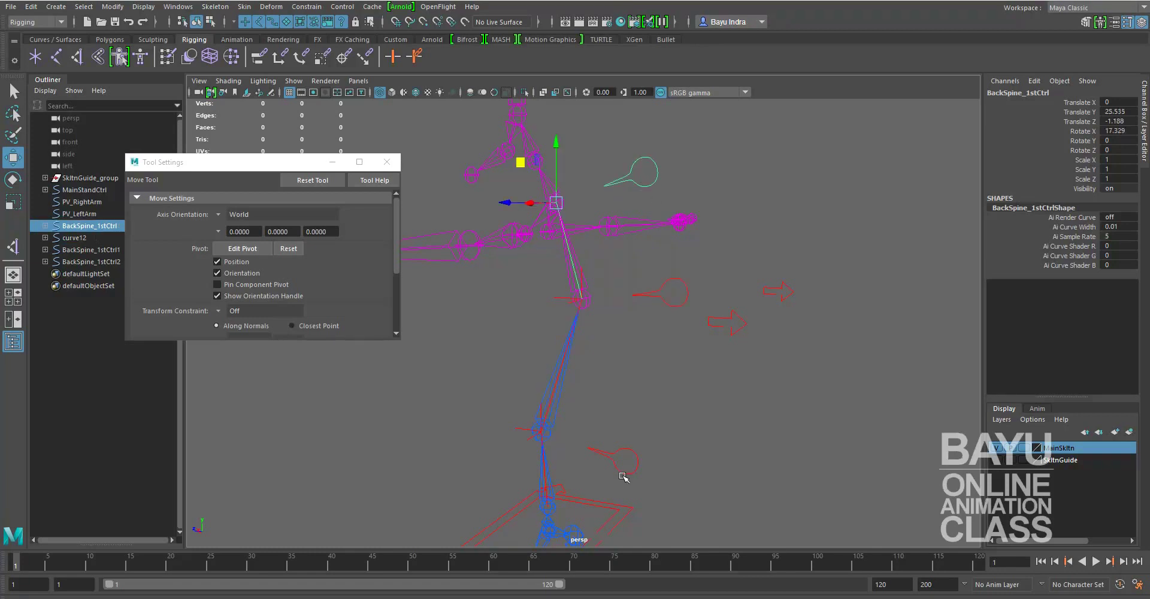
Parent BackSpine_1stCtrl under BackSpine_1stCtrl1, and BackSpine_1stCtrl1 under BackSpine_1stCtrl2.
left_click(675, 280, "shift")
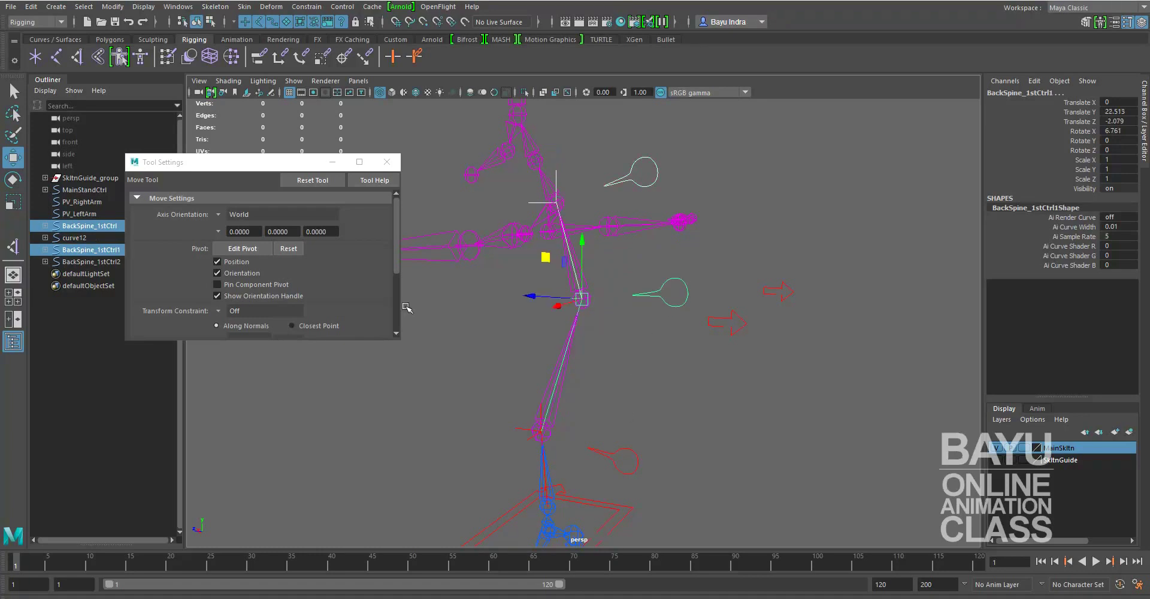
left_click(31, 6)
left_click(76, 276)
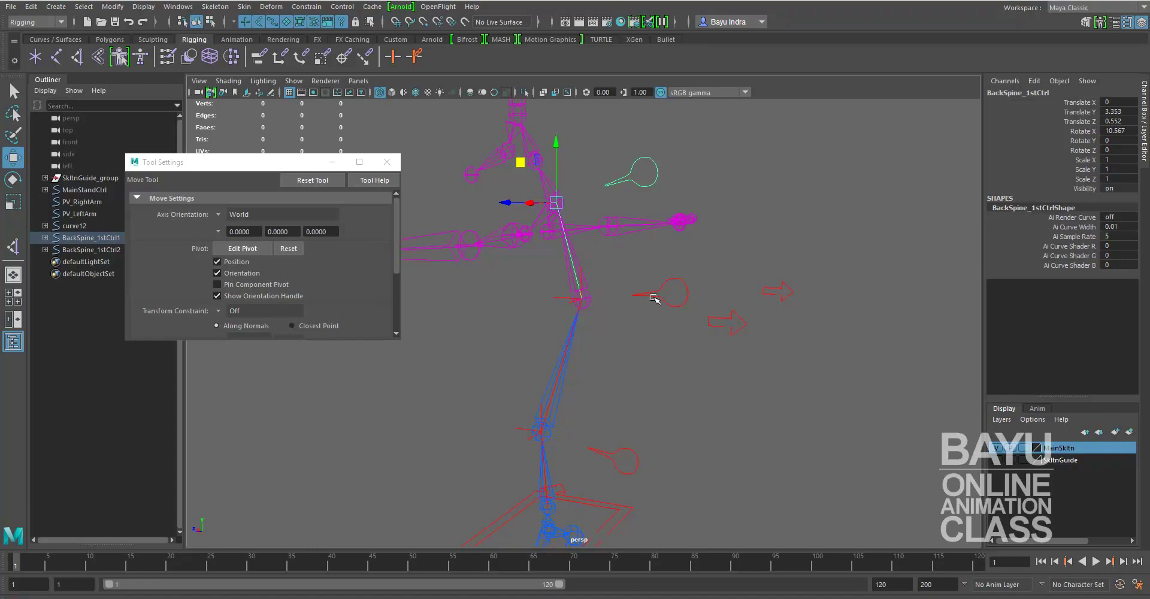
left_click(624, 462, "shift")
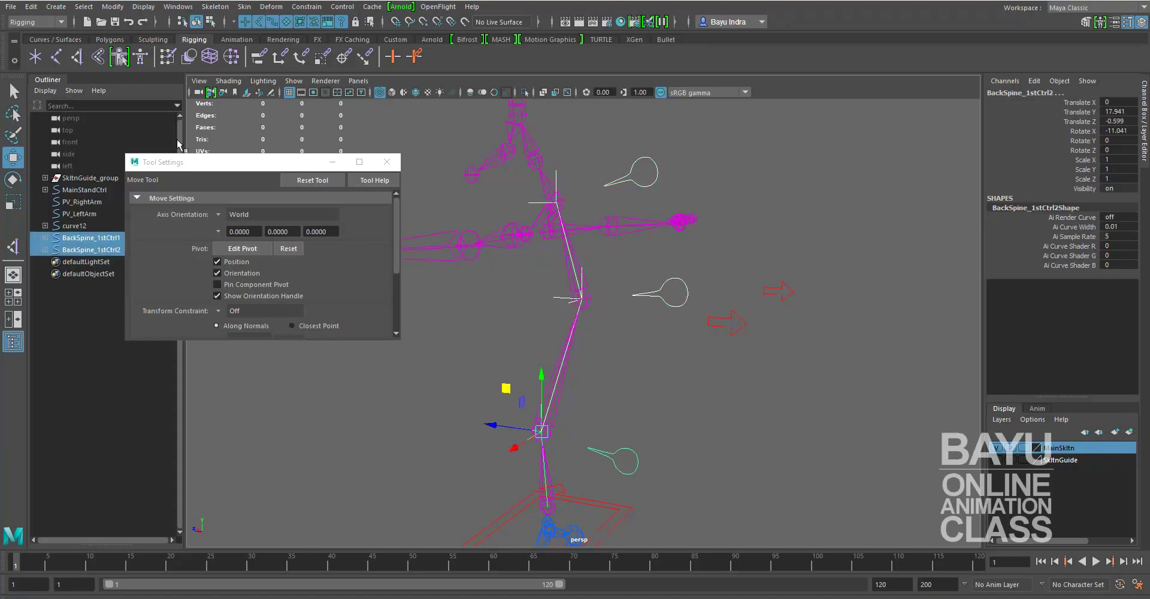
left_click(30, 8)
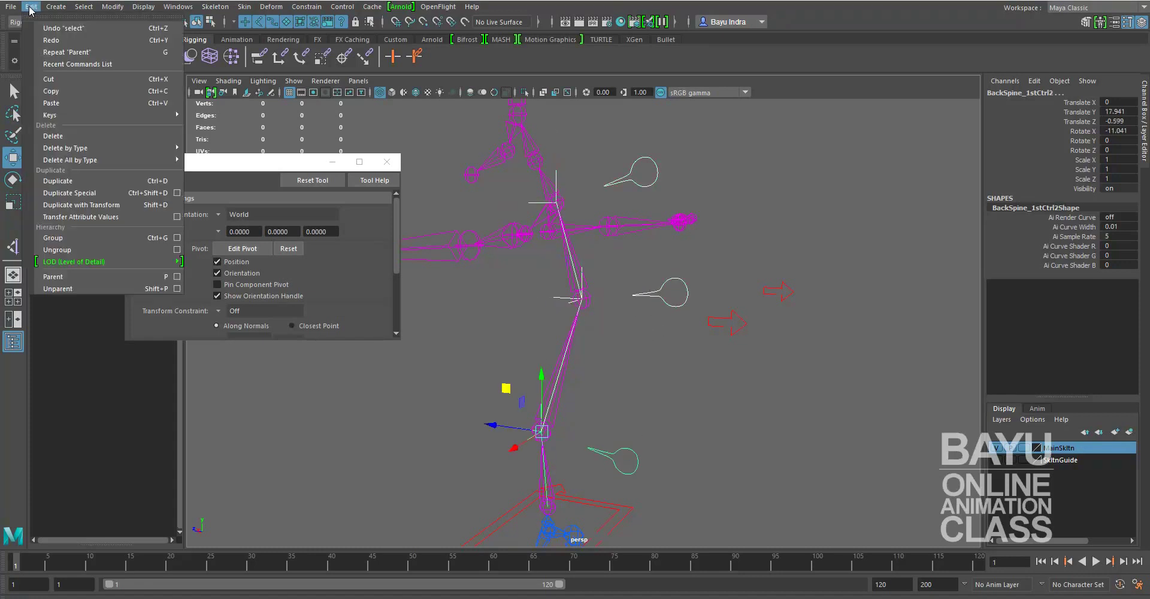
left_click(80, 276)
Parent BackSpine_1stCtrl2 under PELVIS_2ndCtrl.
left_click_drag(731, 456, 647, 326, "alt")
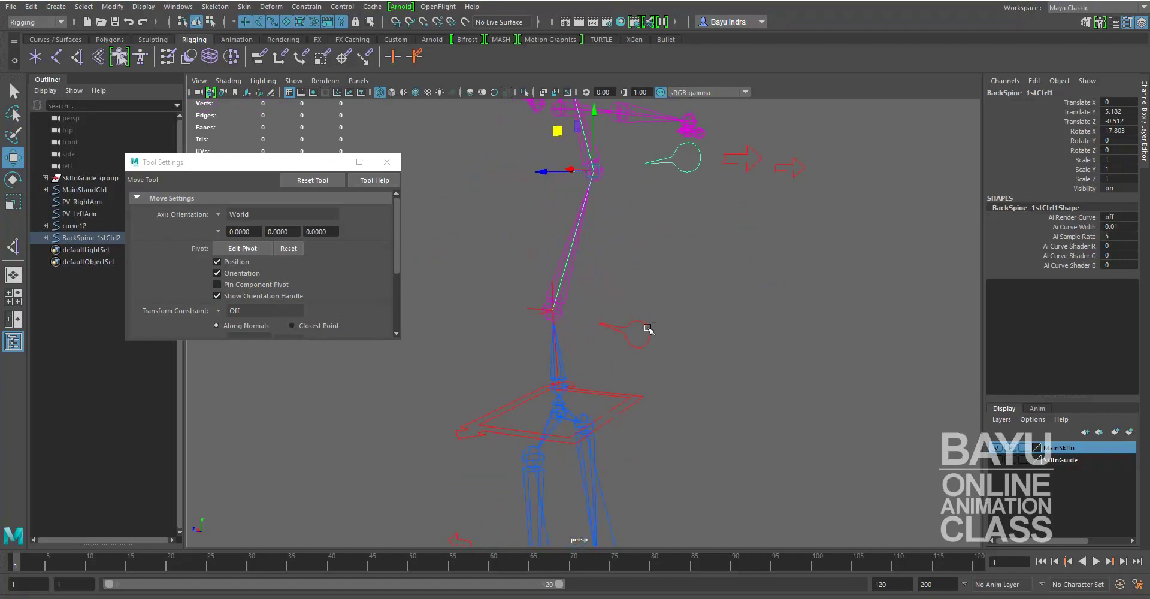
key("Up")
mouse_move(630, 390)
left_mouse_down("alt")
mouse_move(655, 453)
mouse_move(624, 442)
mouse_move(621, 423)
left_mouse_up("alt")
left_click(620, 418)
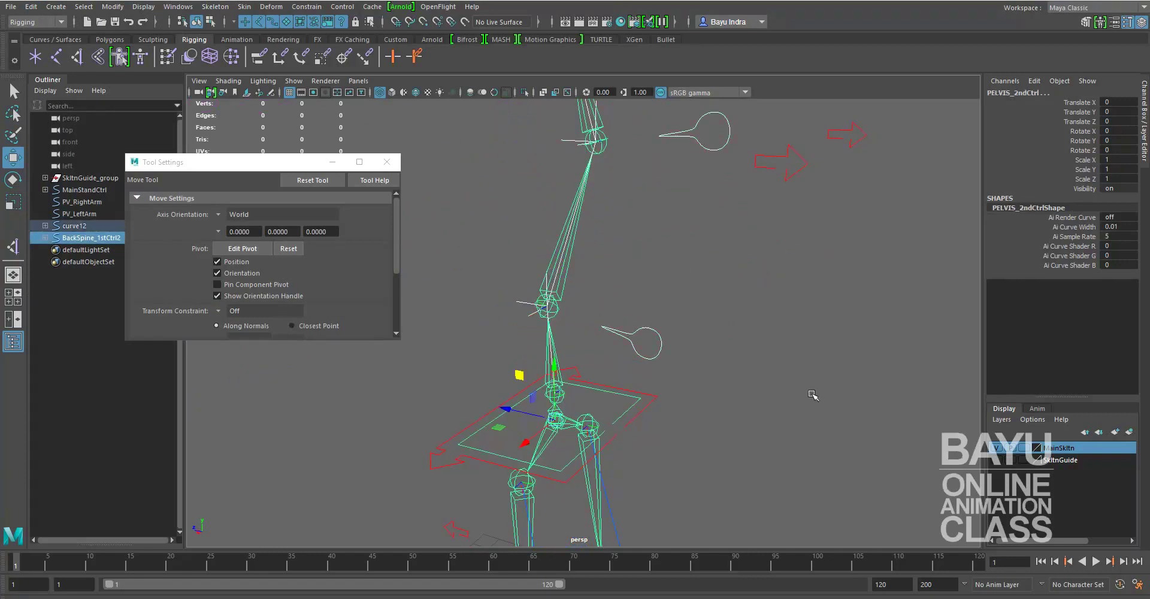
left_click(32, 7)
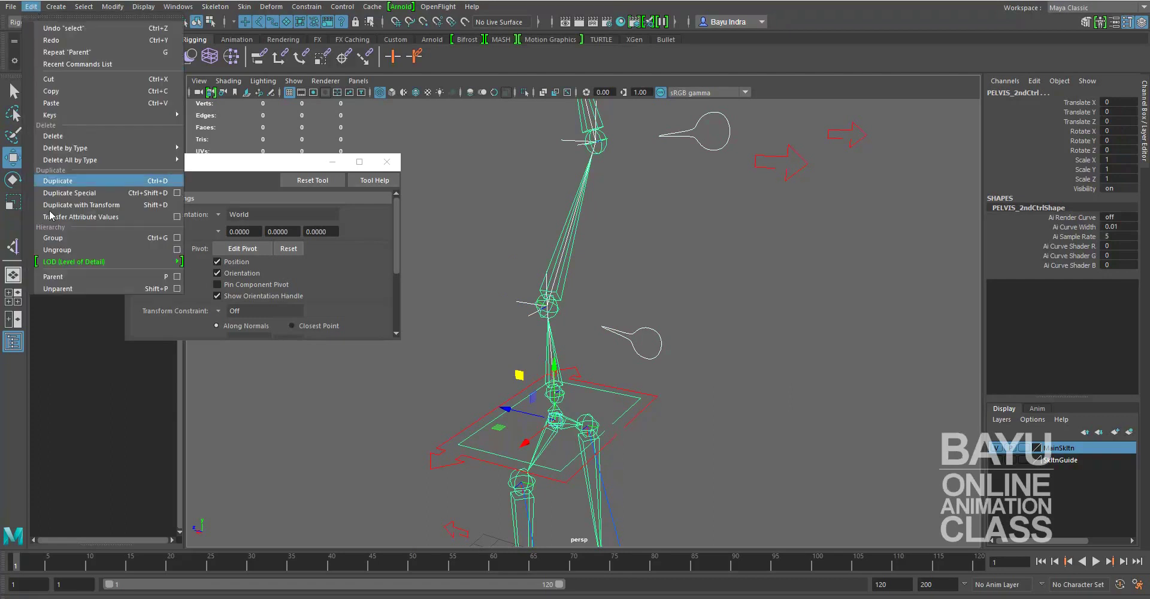
left_click(63, 281)
mouse_move(698, 257)
left_mouse_down("alt")
mouse_move(732, 287)
mouse_move(710, 340)
mouse_move(680, 347)
mouse_move(681, 252)
mouse_move(666, 306)
mouse_move(645, 328)
left_mouse_up("alt")
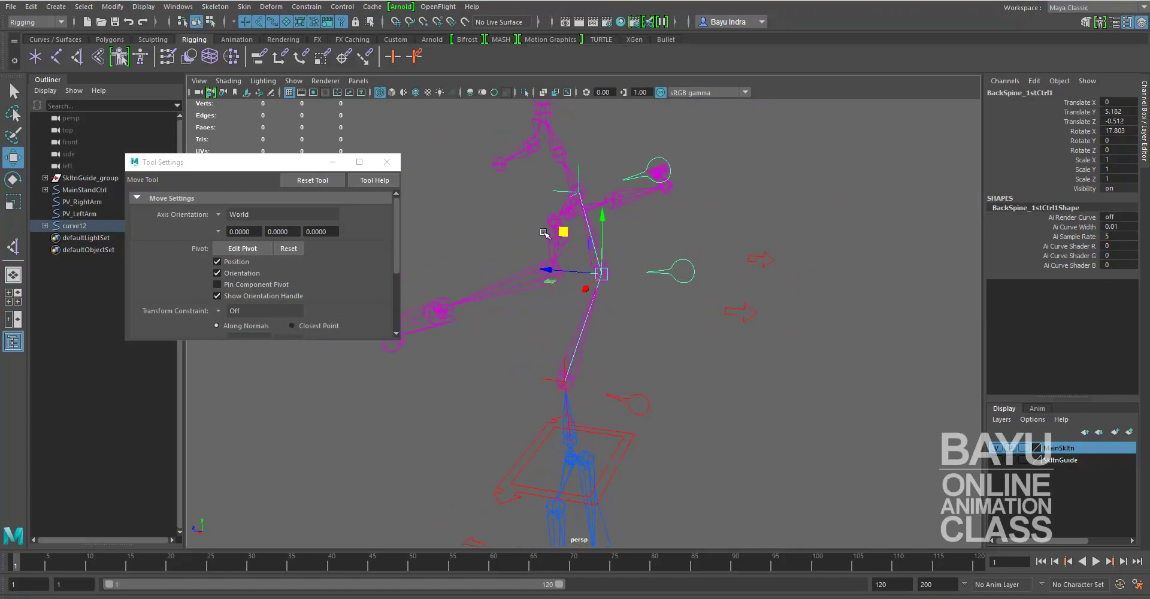
Test-move the top spine control twice, undoing each move, then select BackSpine_1stCtrl2.
mouse_move(562, 233)
left_mouse_down()
mouse_move(586, 222)
mouse_move(547, 228)
left_mouse_up()
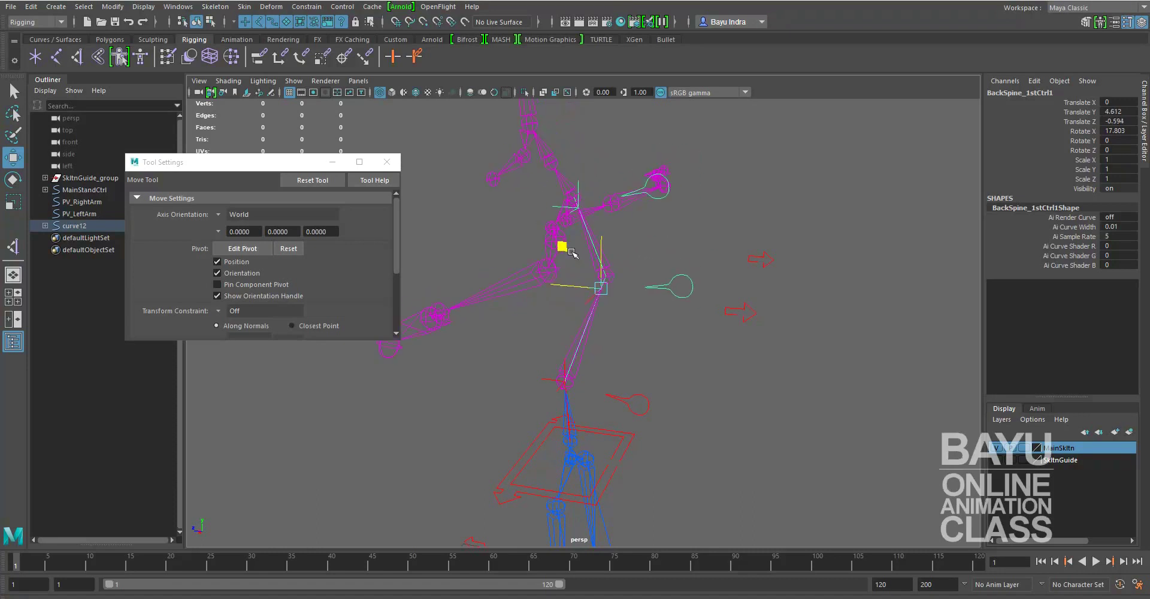
key("ctrl+z")
key("ctrl+z")
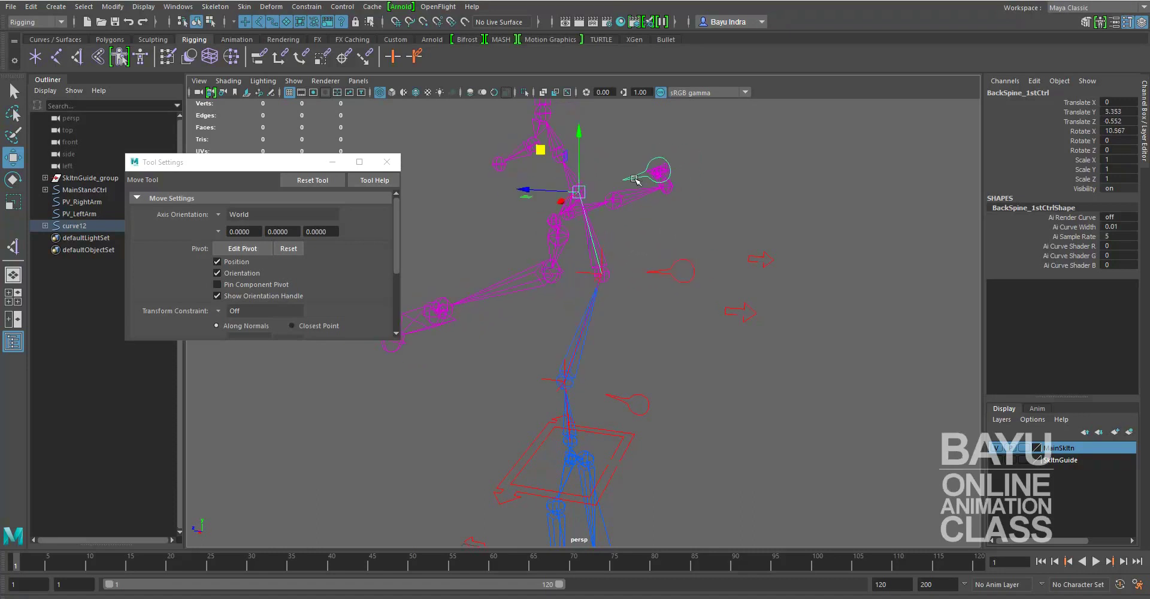
left_click_drag(579, 192, 573, 193)
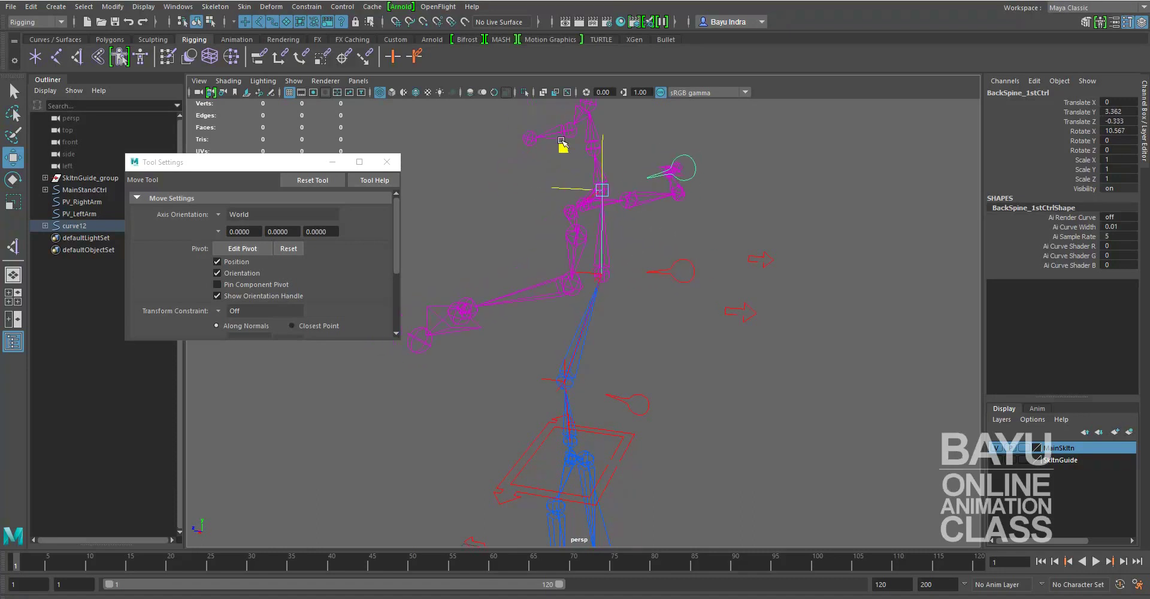
key("ctrl+z")
mouse_move(698, 361)
left_mouse_down("alt")
mouse_move(643, 357)
mouse_move(834, 372)
left_mouse_up("alt")
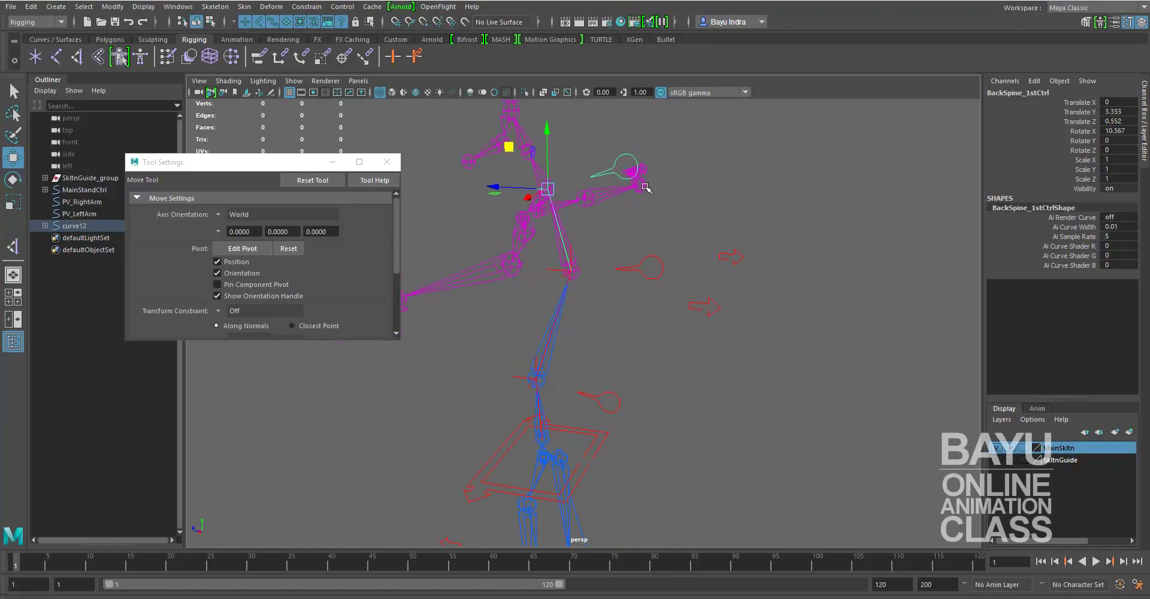
mouse_move(686, 308)
left_mouse_down("alt")
mouse_move(677, 332)
mouse_move(729, 341)
mouse_move(681, 313)
left_mouse_up("alt")
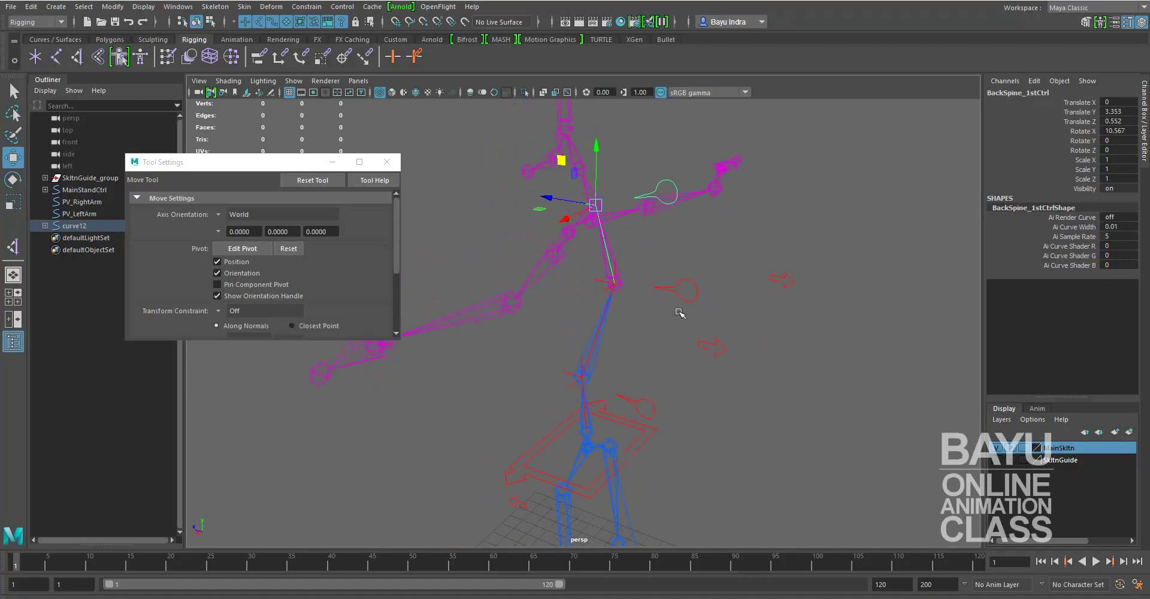
left_click(698, 249)
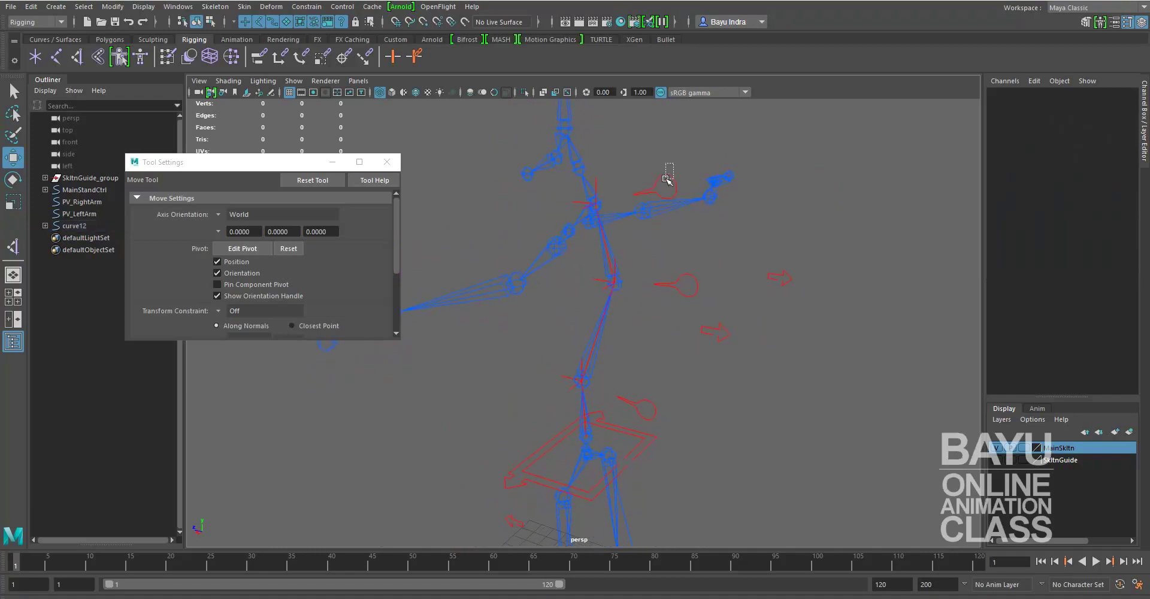
key("ctrl+z")
left_click(695, 282)
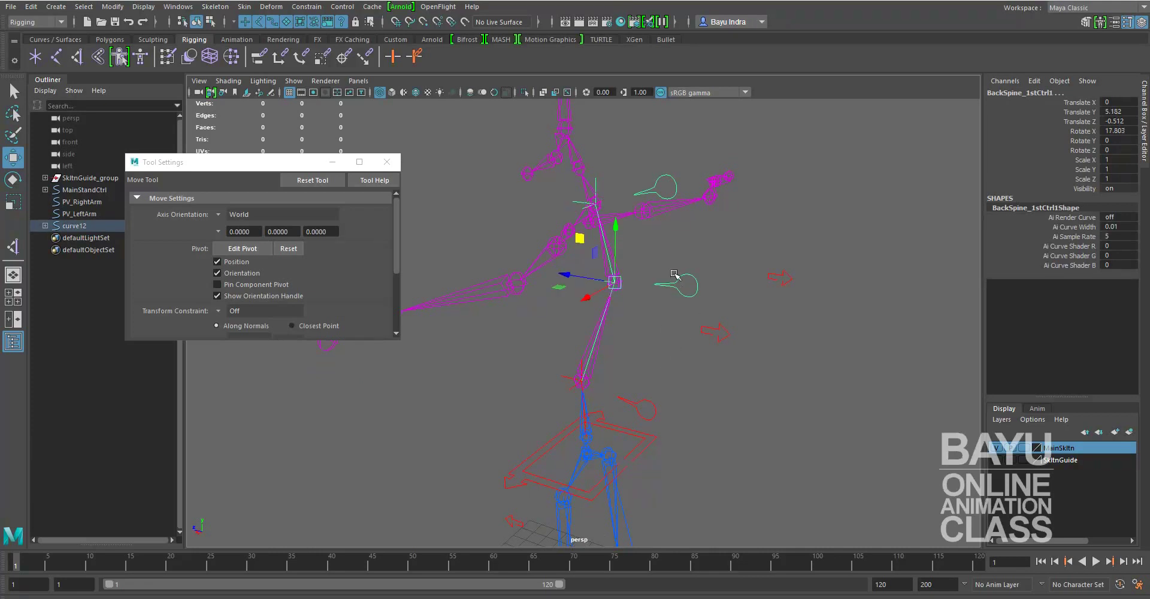
left_click(658, 403)
Test-rotate BackSpine_1stCtrl2 and BackSpine_1stCtrl1 to bend the spine, undoing each rotation.
key("e")
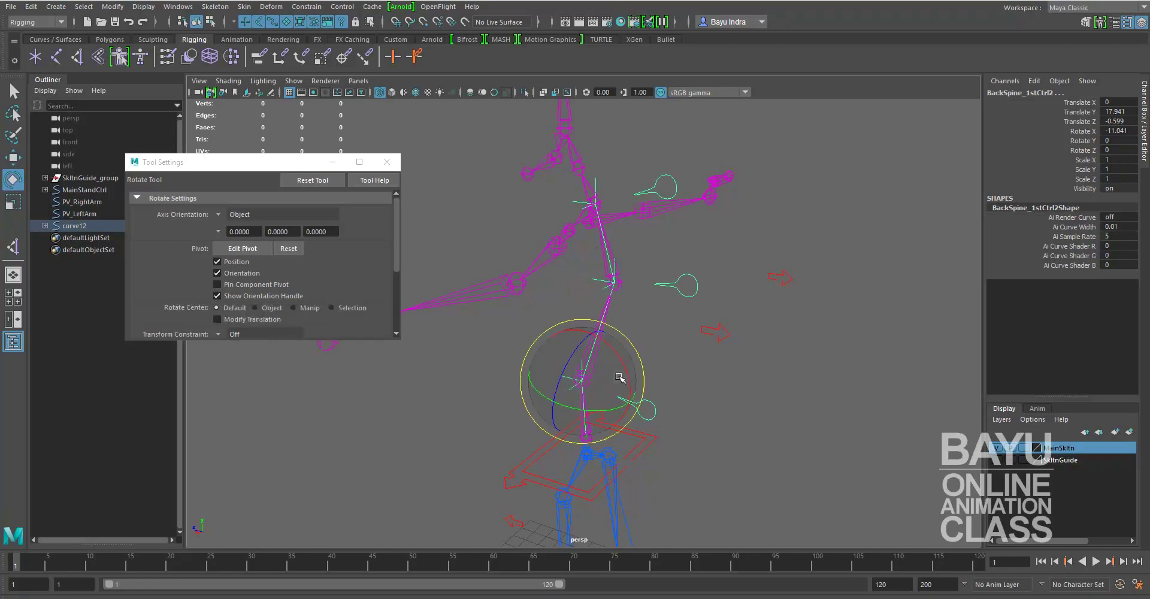
mouse_move(614, 353)
left_mouse_down()
mouse_move(592, 330)
mouse_move(597, 394)
mouse_move(625, 365)
left_mouse_up()
key("ctrl+z")
left_click(659, 285)
mouse_move(653, 251)
left_mouse_down()
mouse_move(618, 226)
mouse_move(692, 290)
left_mouse_up()
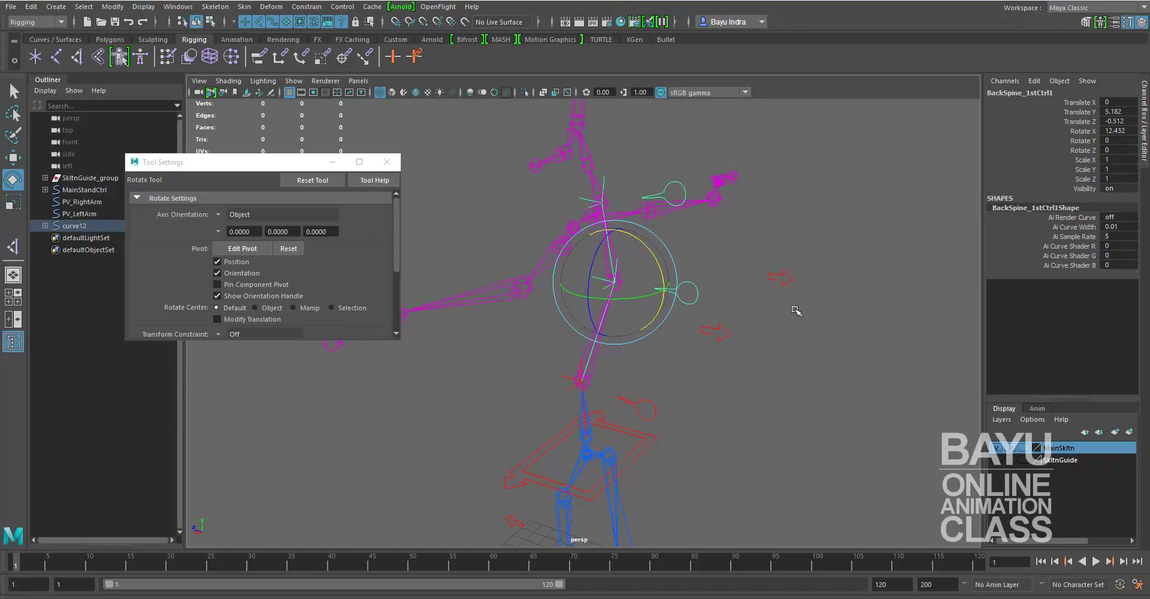
key("ctrl+z")
key("ctrl+z")
key("ctrl+z")
key("ctrl+z")
mouse_move(679, 396)
left_mouse_down("alt")
mouse_move(771, 414)
mouse_move(736, 397)
left_mouse_up("alt")
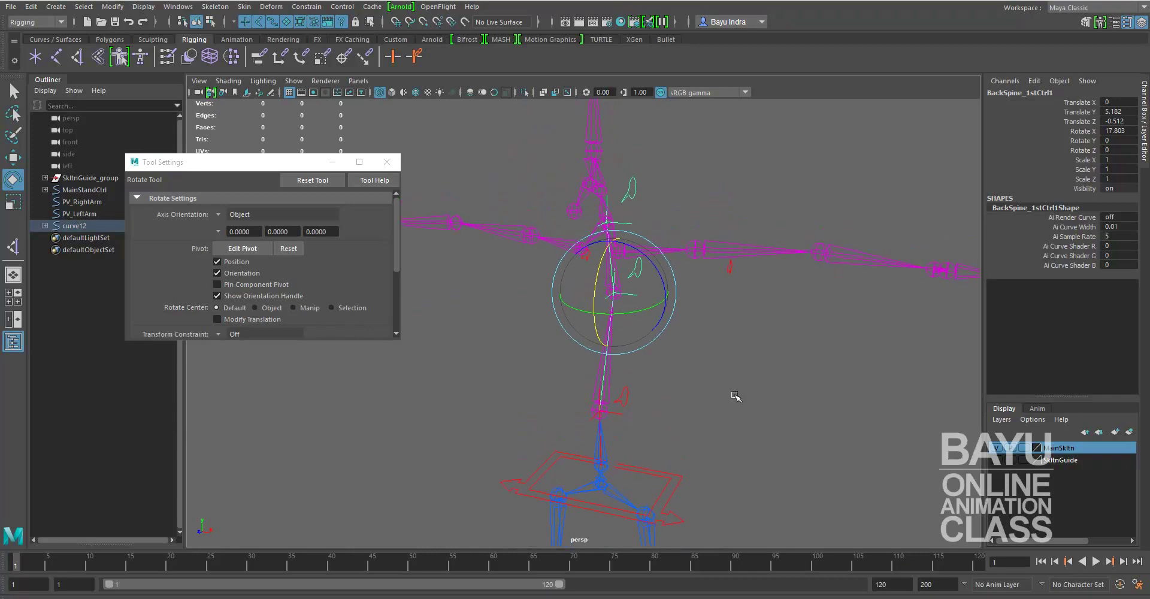
left_click_drag(663, 268, 672, 294)
key("ctrl+z")
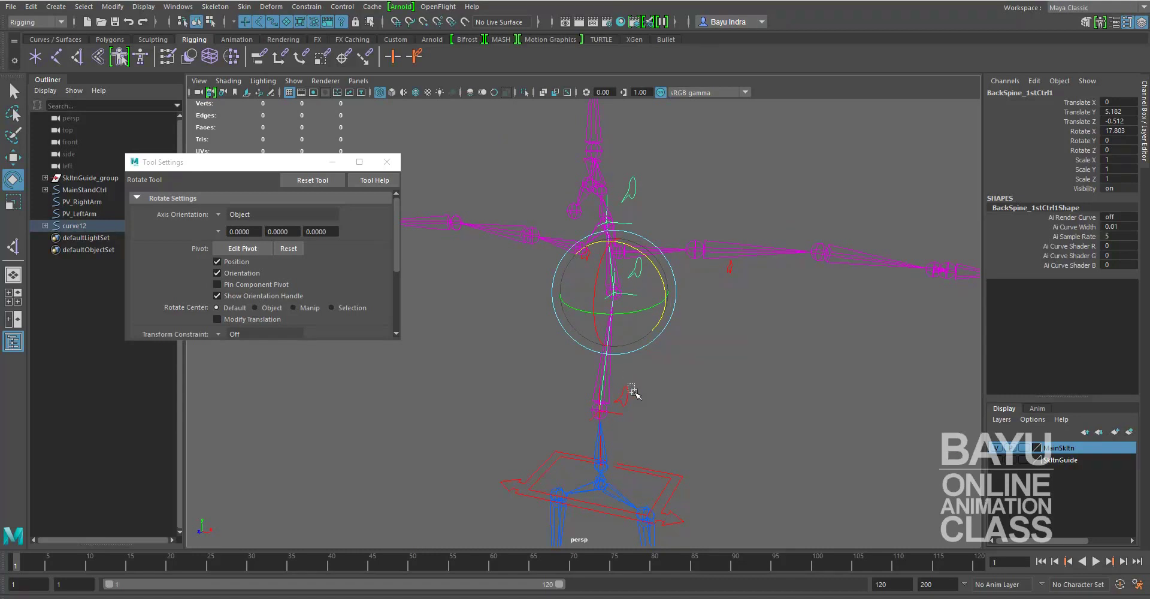
Rotate BackSpine_1stCtrl2 again to swing the upper body, then undo it.
left_click(664, 411)
mouse_move(645, 389)
left_mouse_down()
mouse_move(619, 358)
mouse_move(650, 392)
left_mouse_up()
key("ctrl+z")
left_click_drag(729, 363, 740, 412, "alt")
middle_click_drag(740, 412, 765, 411, "alt")
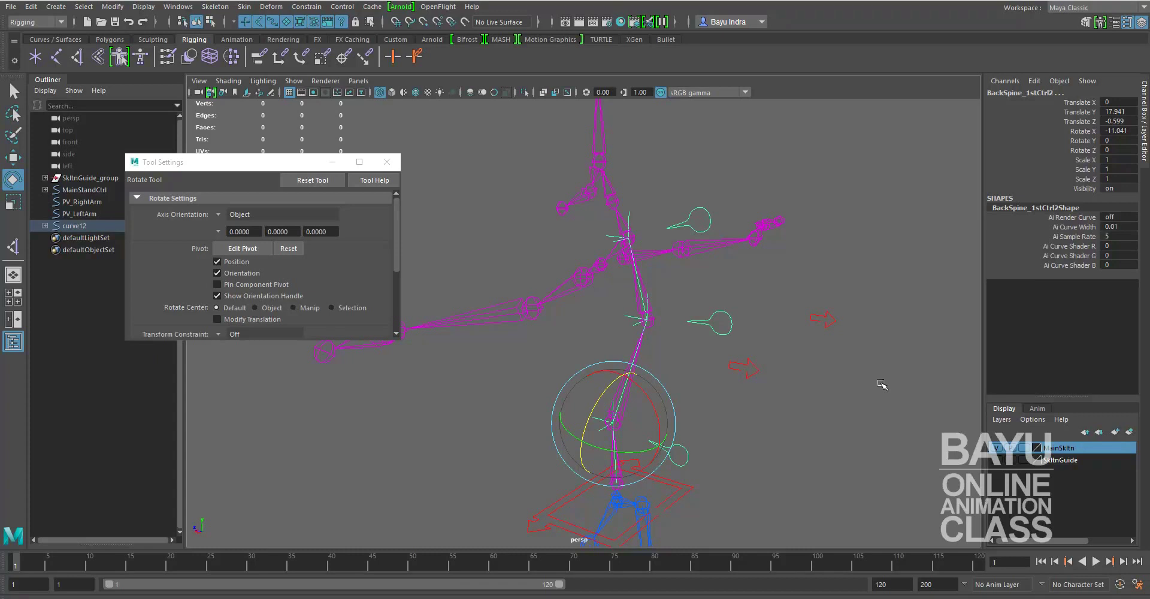